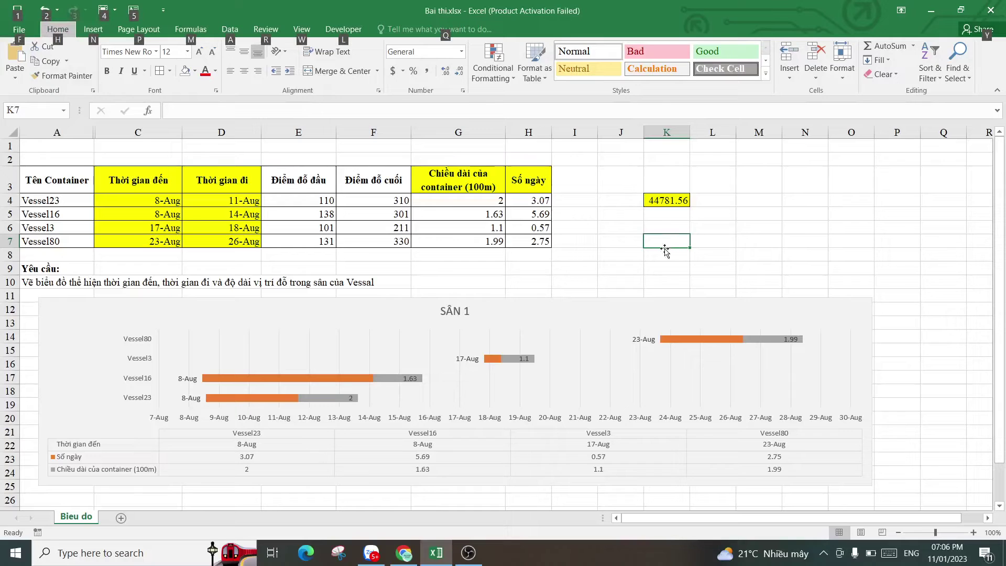
Step: Duplicate the Bieu do sheet as 'Bieu do (2)' and delete the SÂN 1 chart from the copy
click(639, 258)
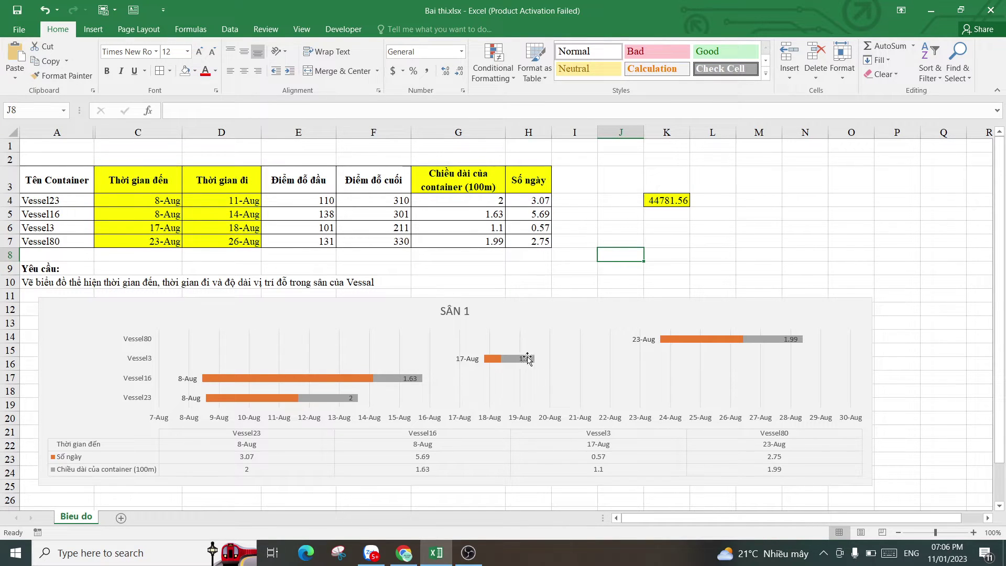
click(684, 310)
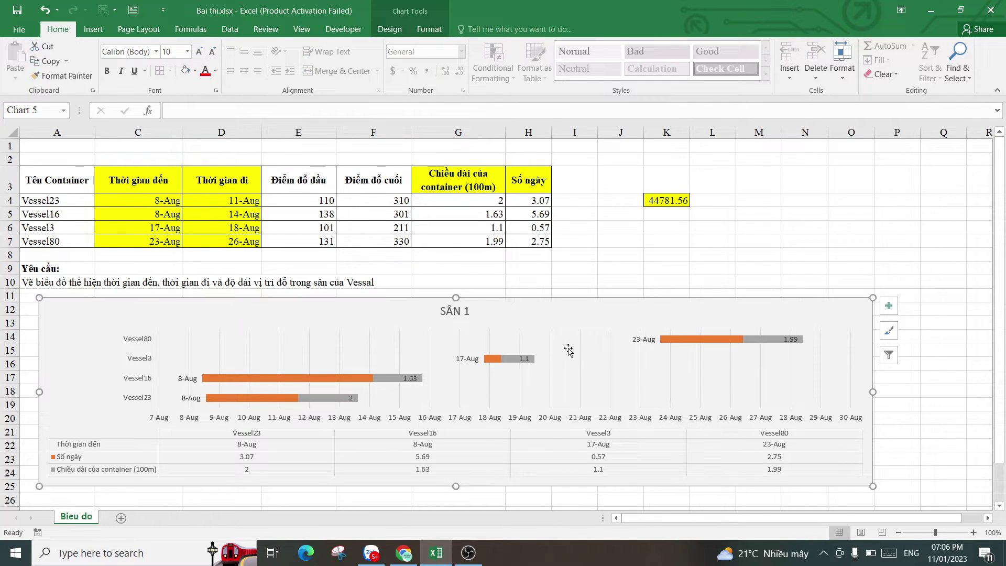
click(627, 265)
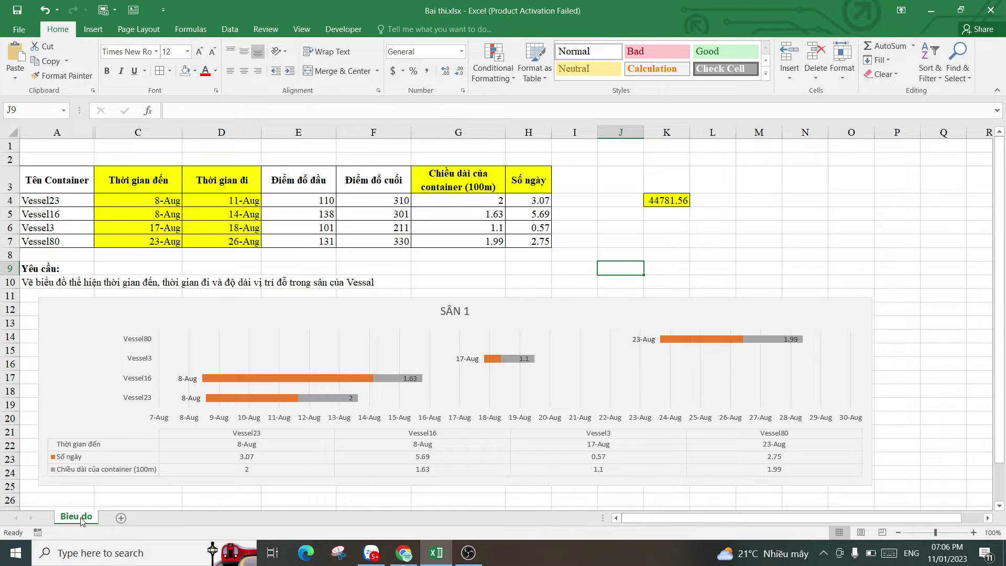
drag(81, 519, 105, 518)
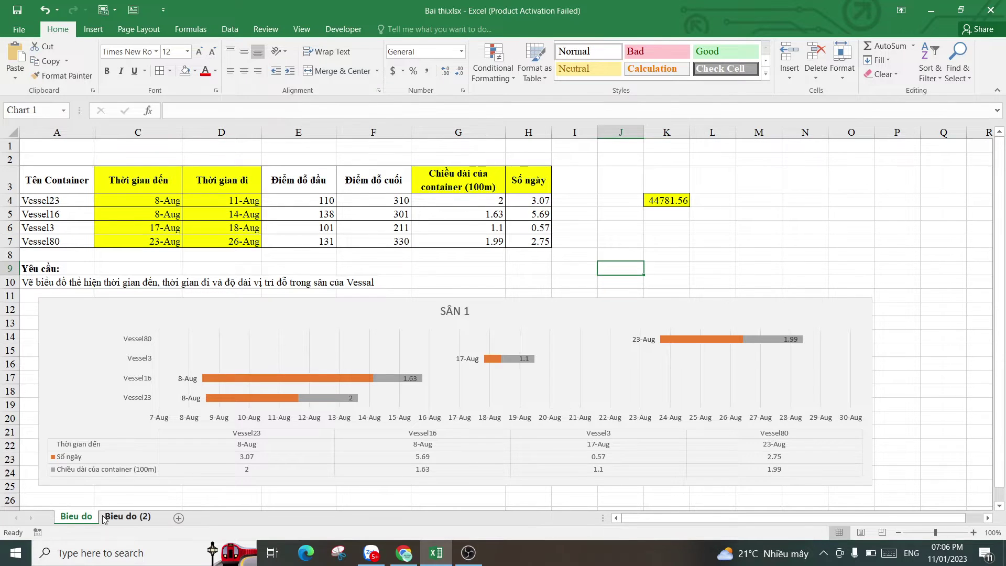
click(720, 308)
key(Delete)
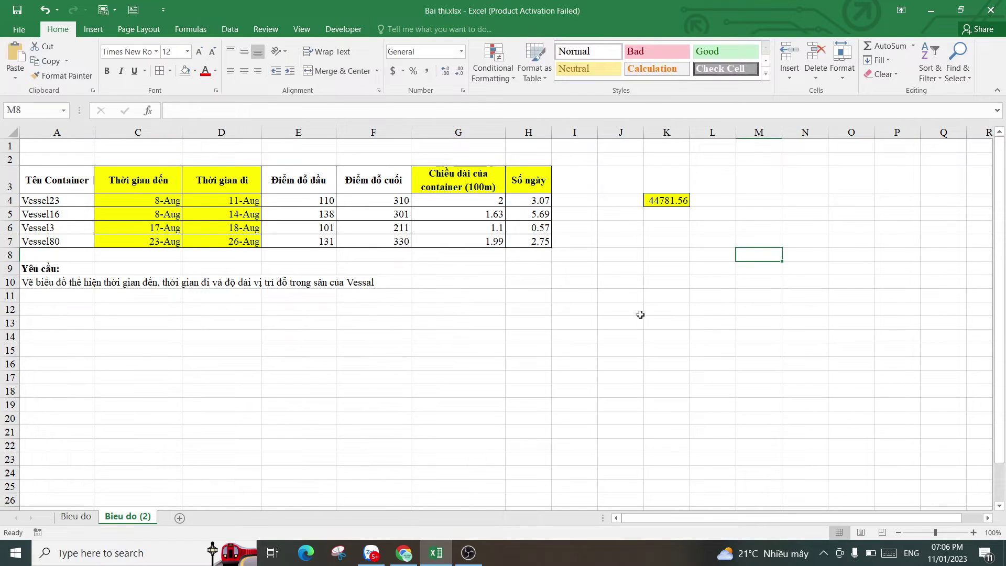
click(509, 327)
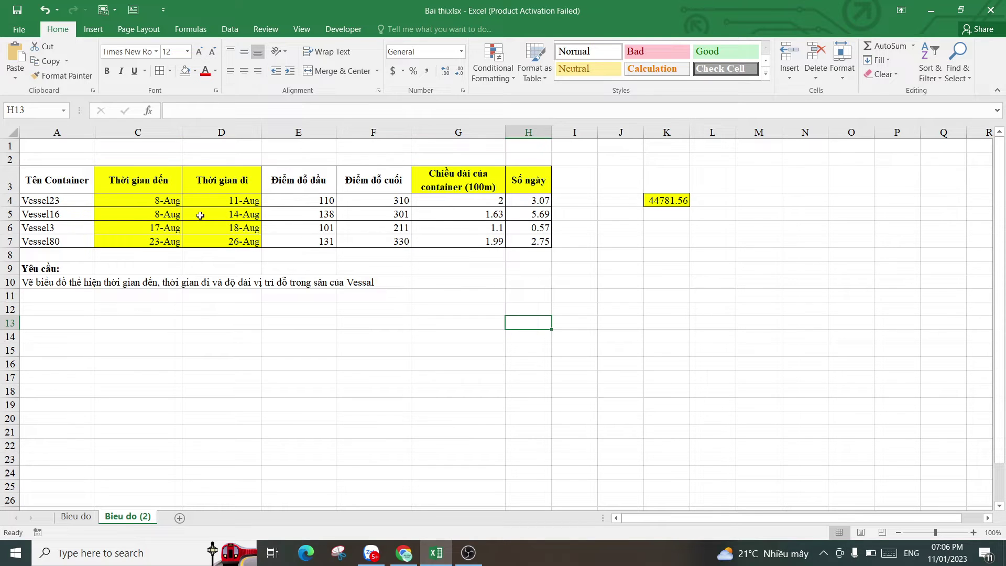
click(237, 201)
click(165, 200)
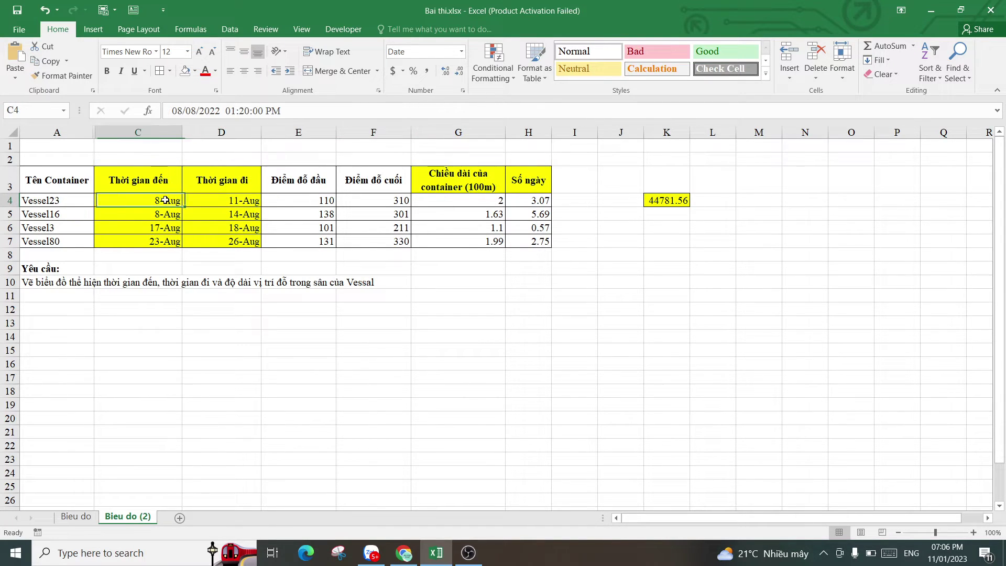
key(Down)
key(Down)
key(Down)
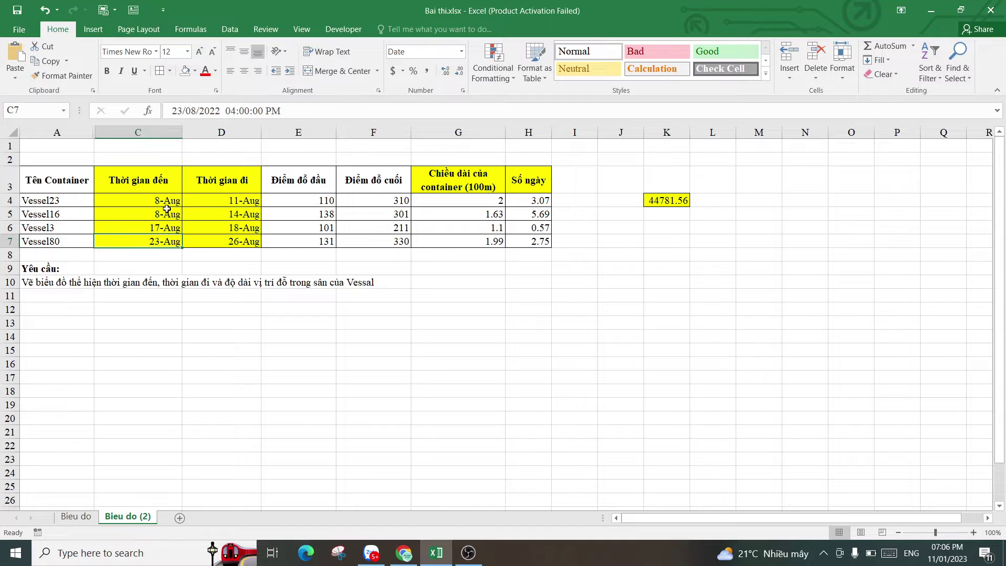
click(167, 200)
click(213, 205)
click(209, 214)
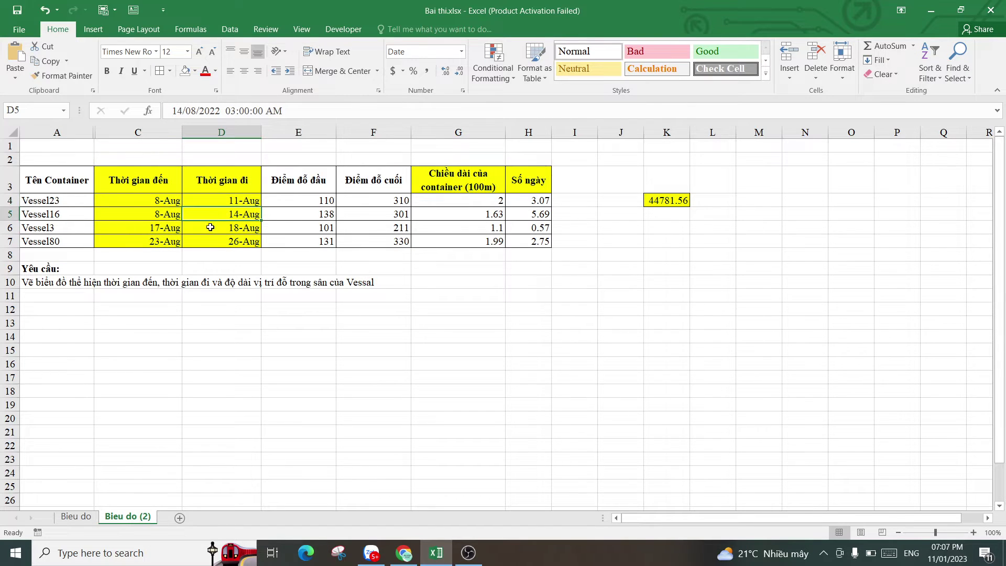
click(208, 228)
click(199, 242)
click(164, 227)
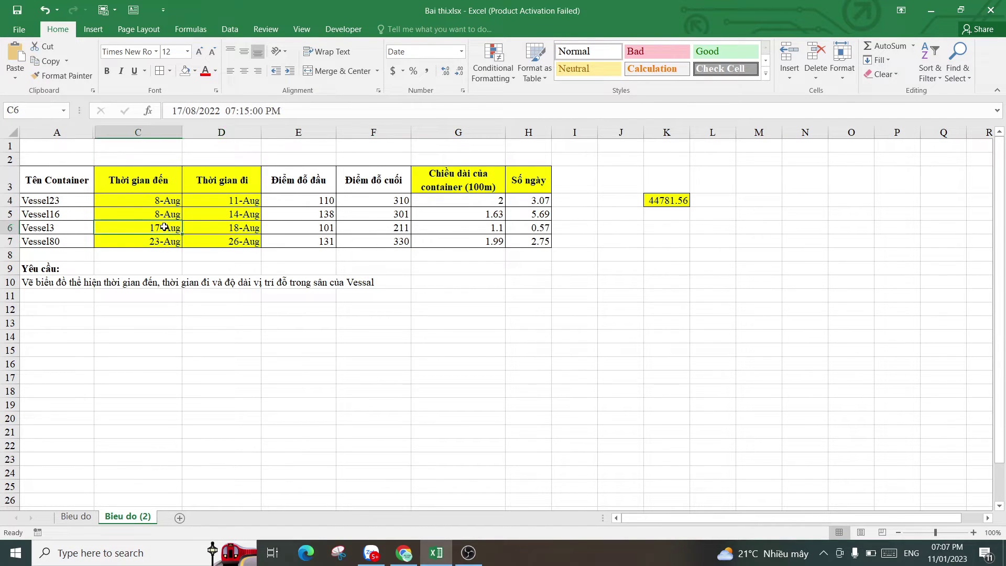
click(211, 216)
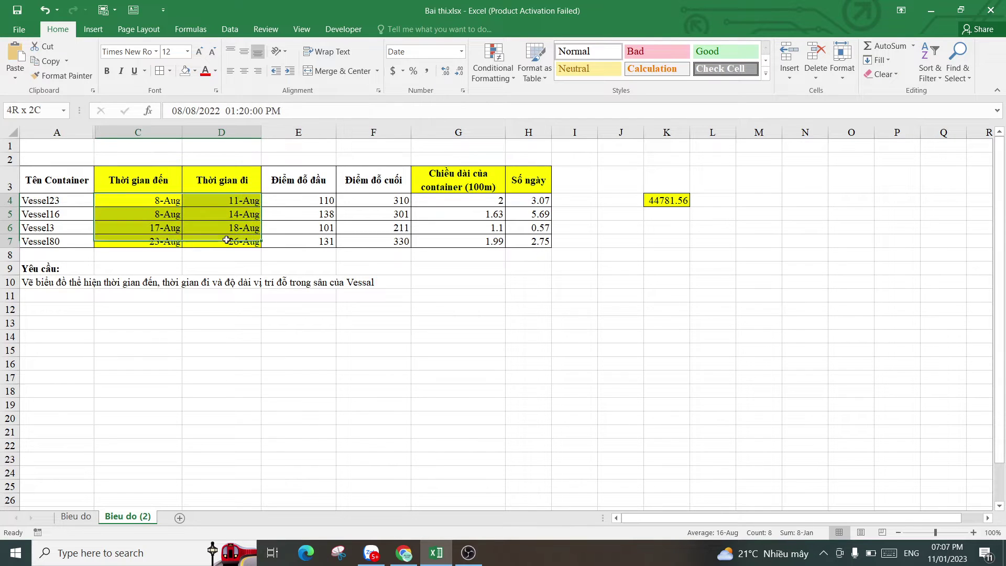
drag(151, 201, 220, 242)
right_click(212, 200)
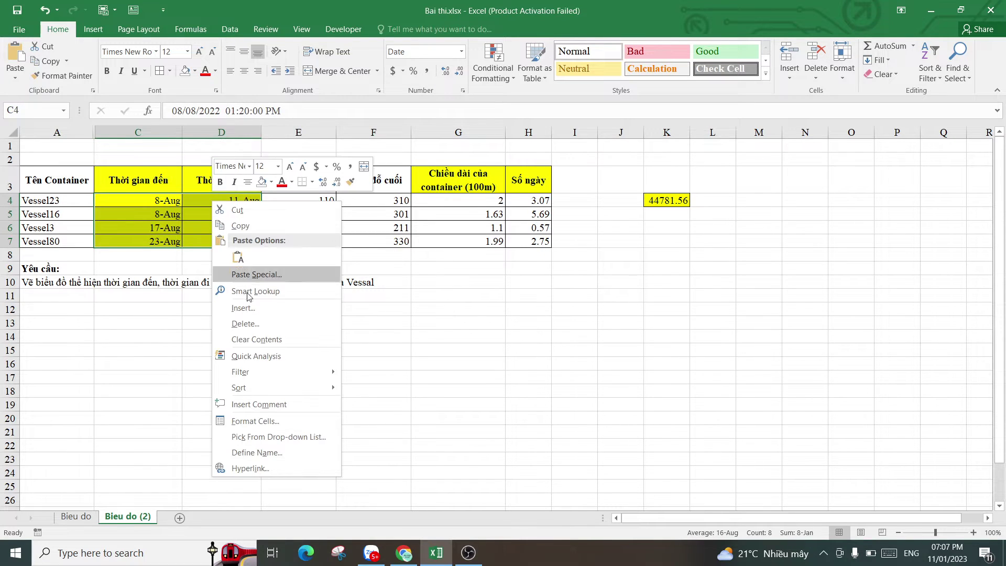
click(360, 247)
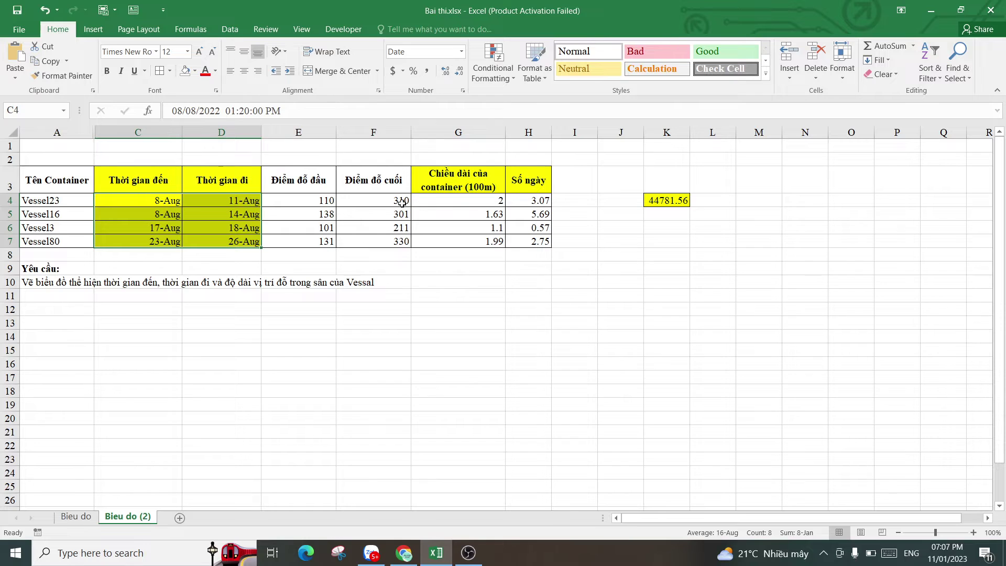
drag(291, 238, 507, 92)
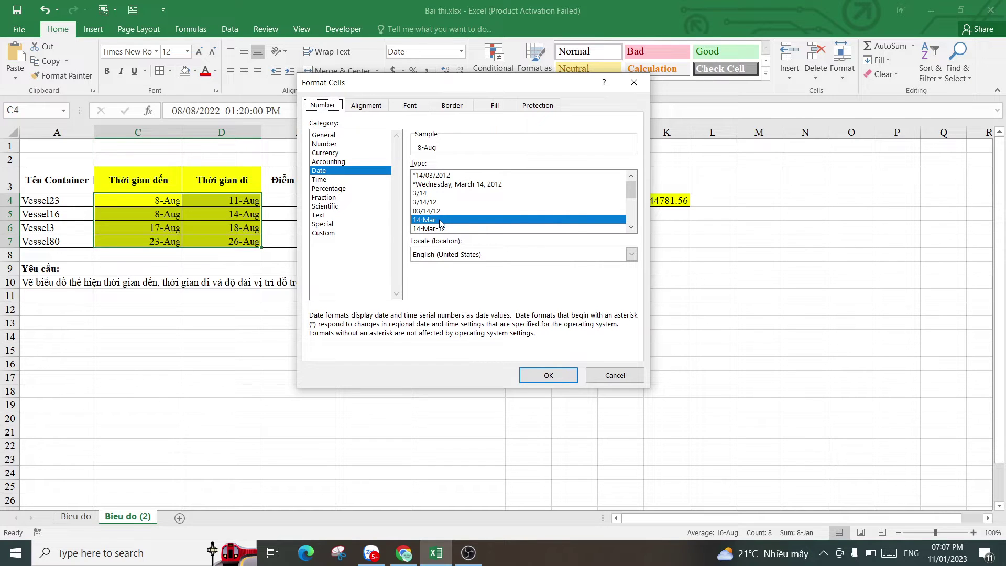
click(548, 376)
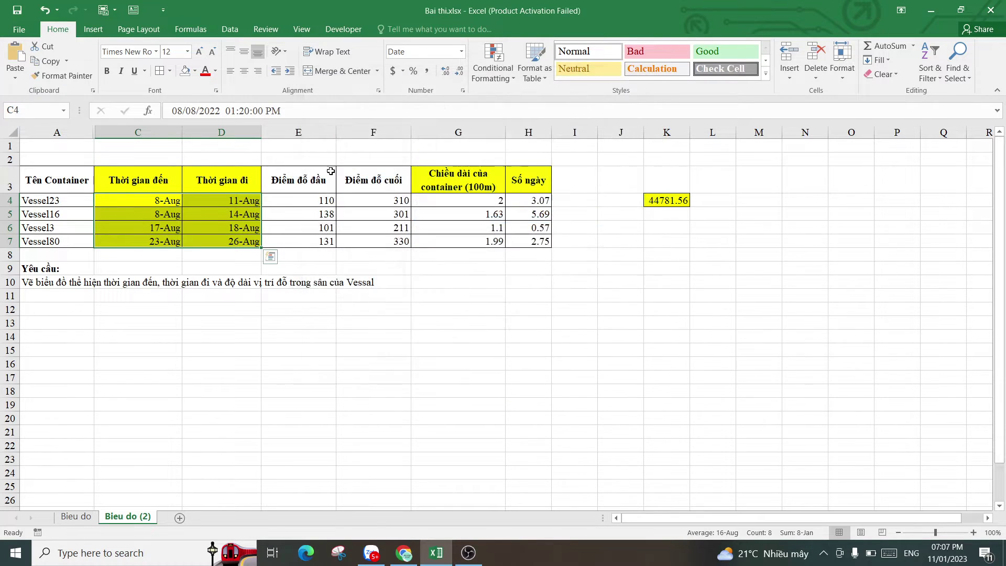
click(375, 353)
drag(458, 208, 474, 237)
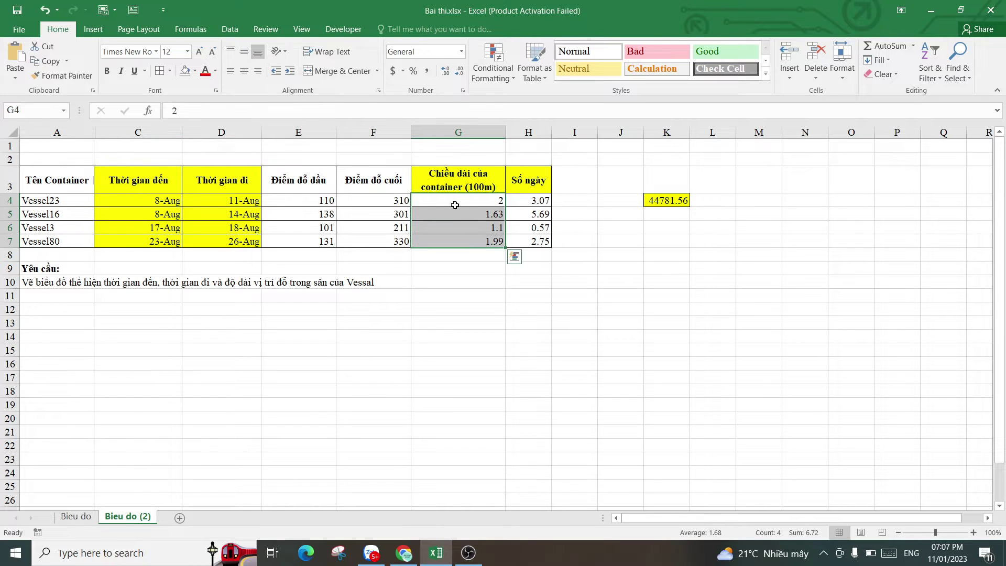
Step: Check the E4 and F4 points, then clear the old container lengths in G4:G7
click(299, 199)
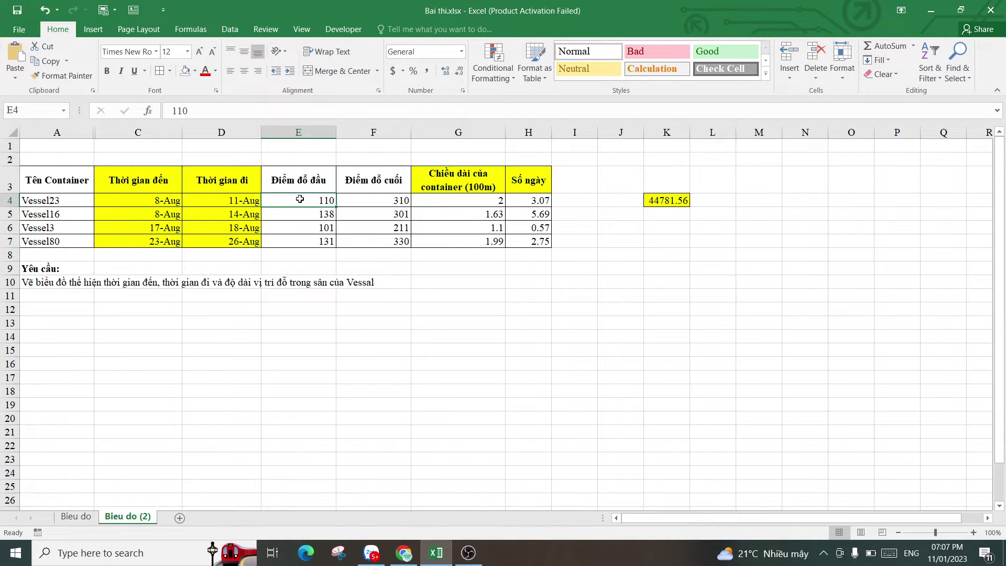
click(360, 204)
drag(459, 204, 465, 239)
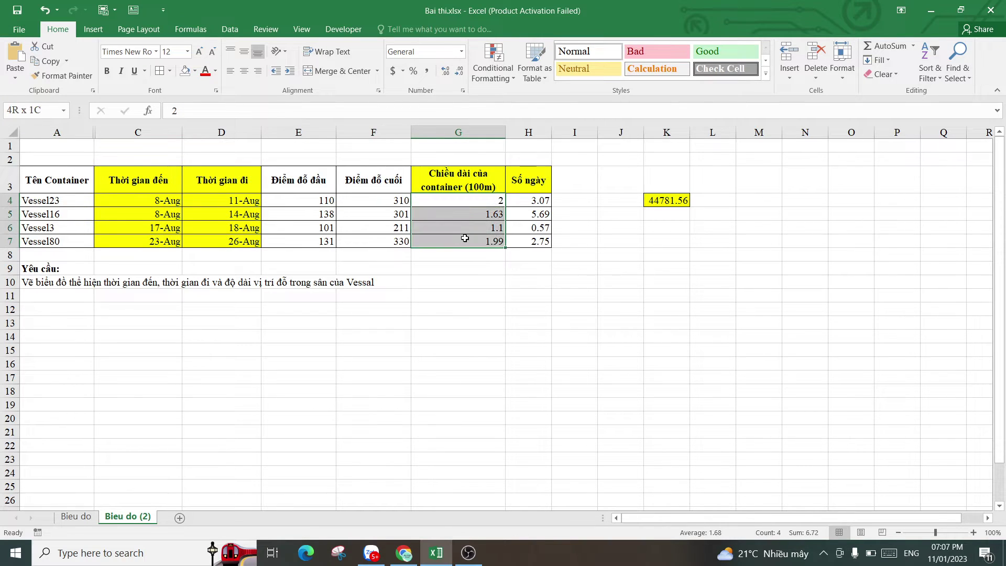
click(462, 200)
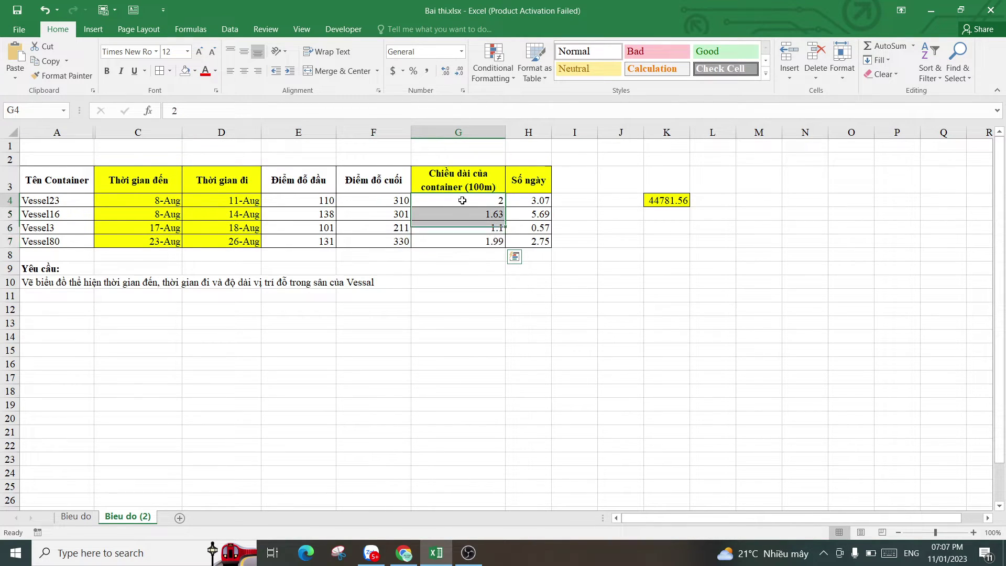
drag(462, 200, 465, 239)
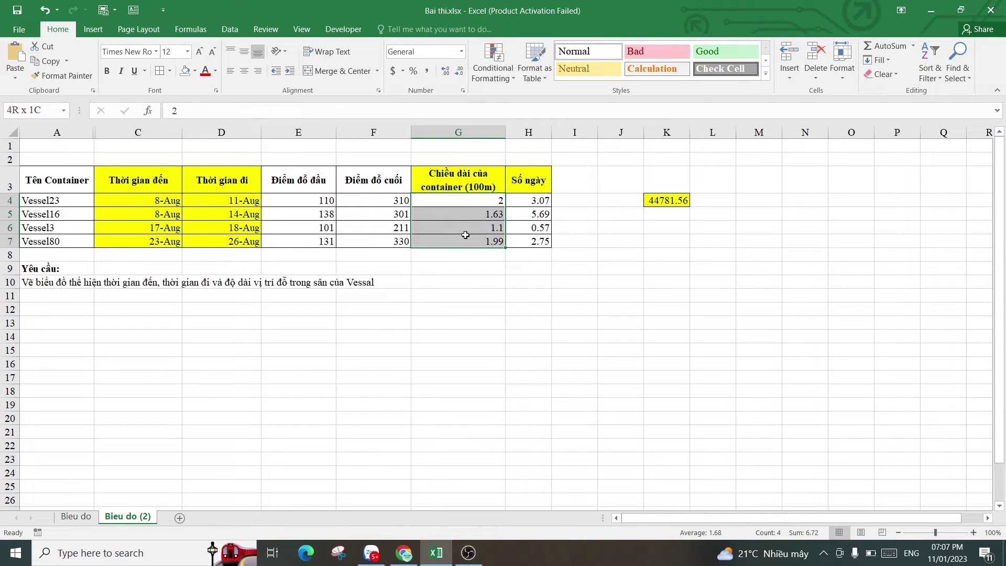
key(Delete)
Step: Enter =(F4-E4) in G4 so Vessel23's container length becomes 200
click(466, 201)
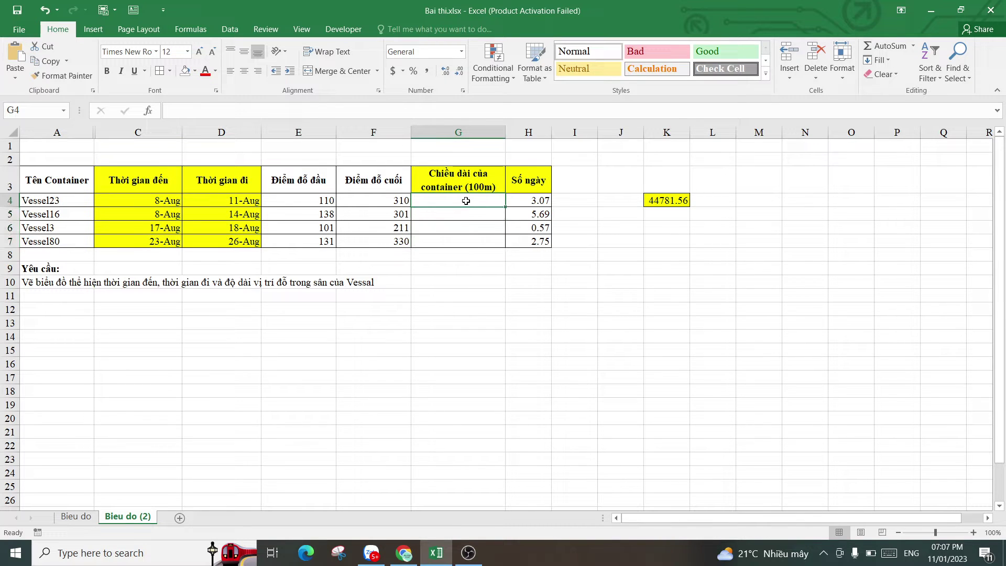
text(=()
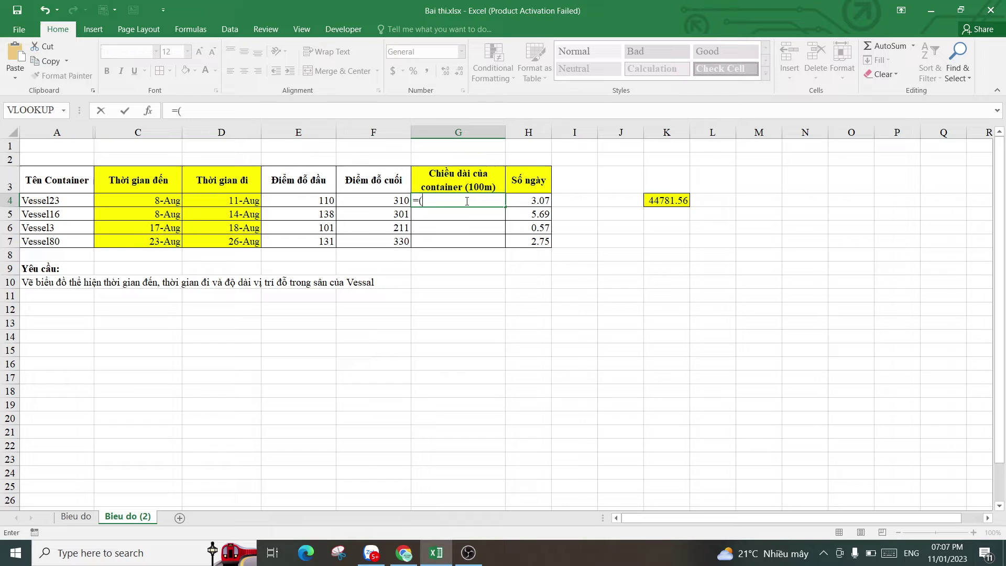
click(364, 198)
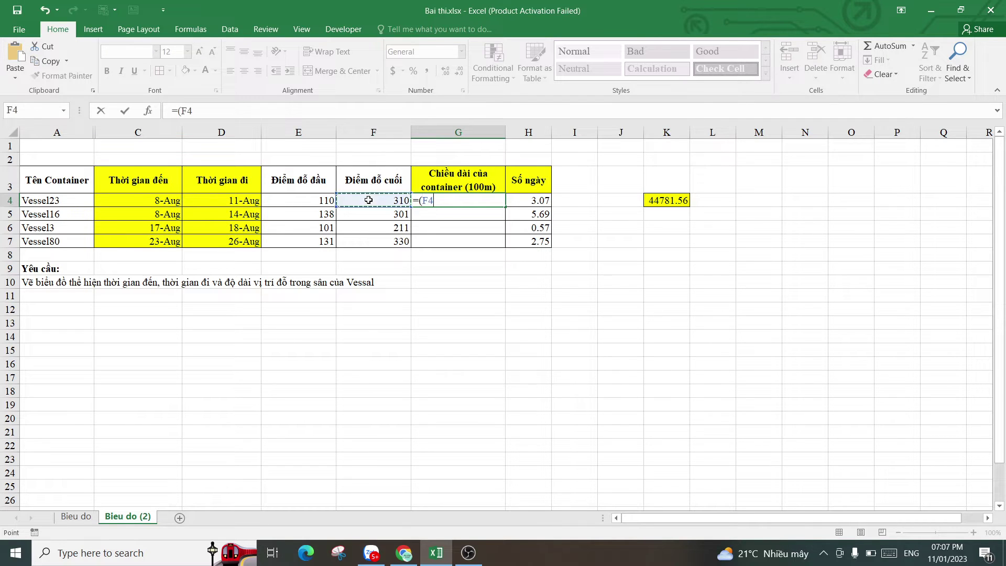
text(-)
click(326, 200)
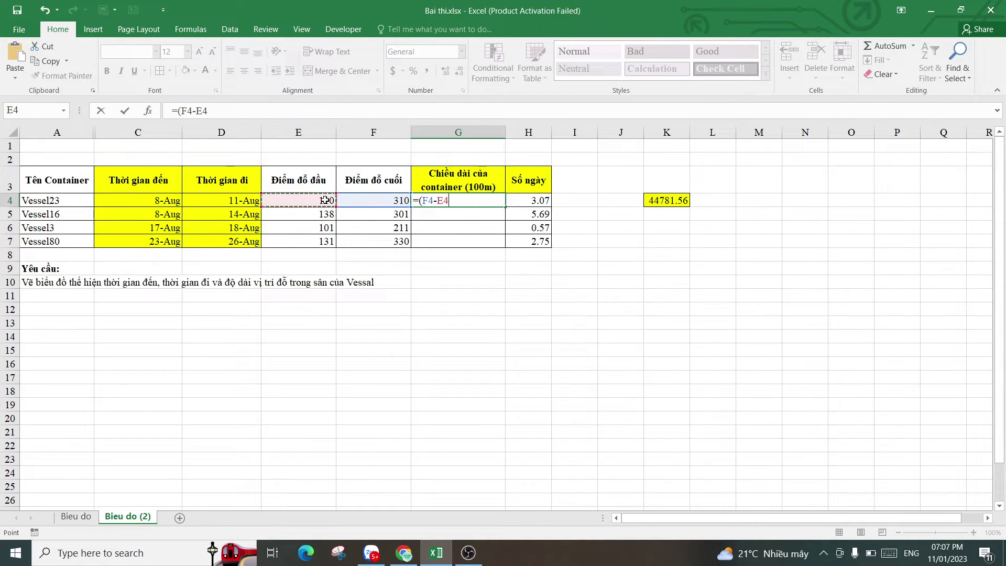
text())
key(Return)
click(481, 201)
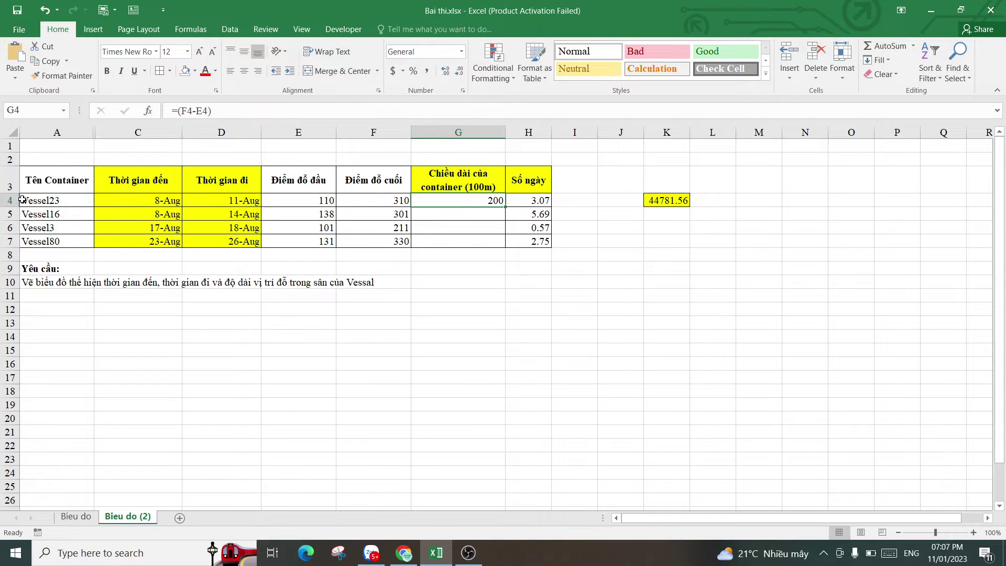
click(49, 199)
click(116, 202)
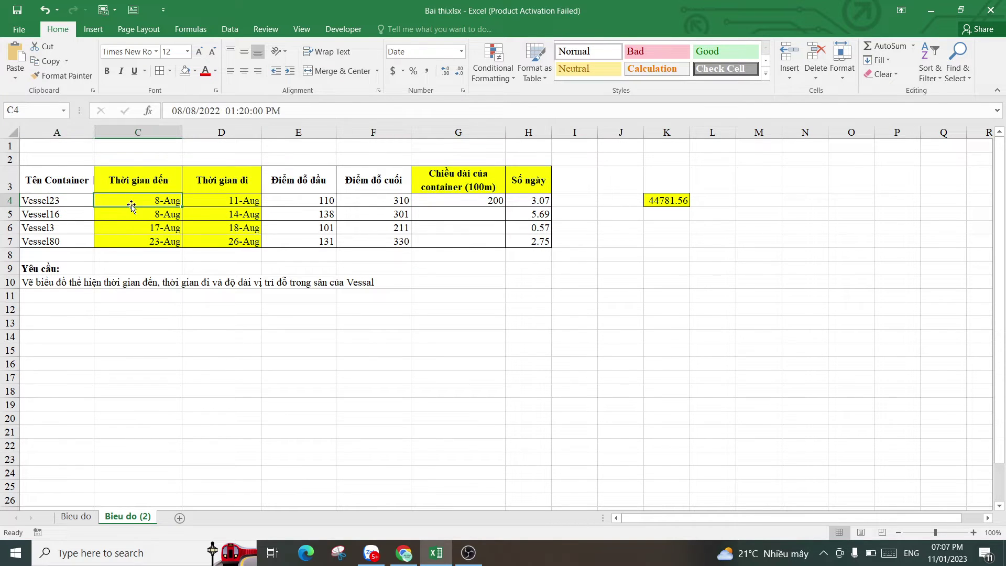
Step: Inspect the existing day counts in H4:H6 against the arrival and departure dates
click(219, 200)
click(167, 200)
click(197, 201)
click(541, 203)
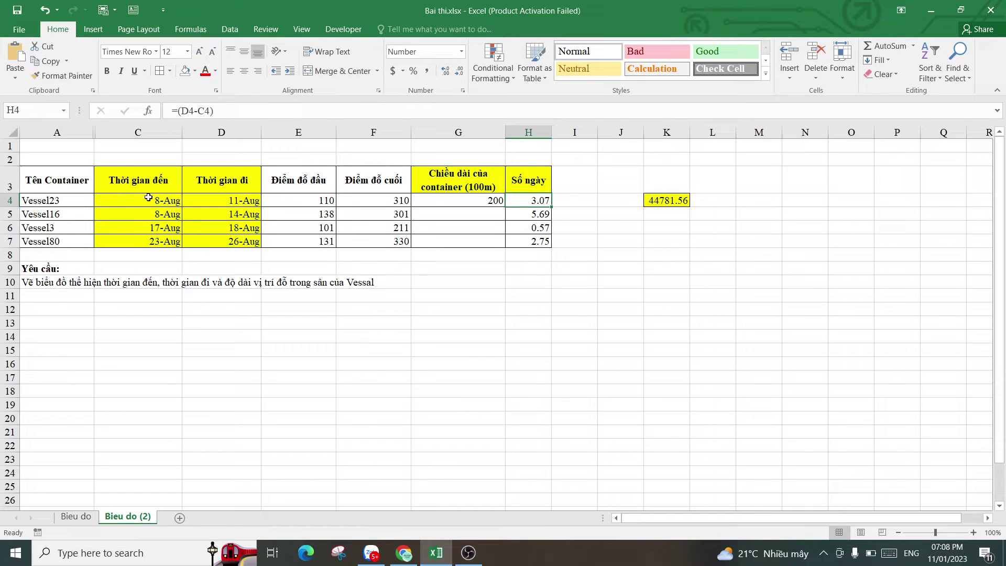
click(238, 202)
click(160, 200)
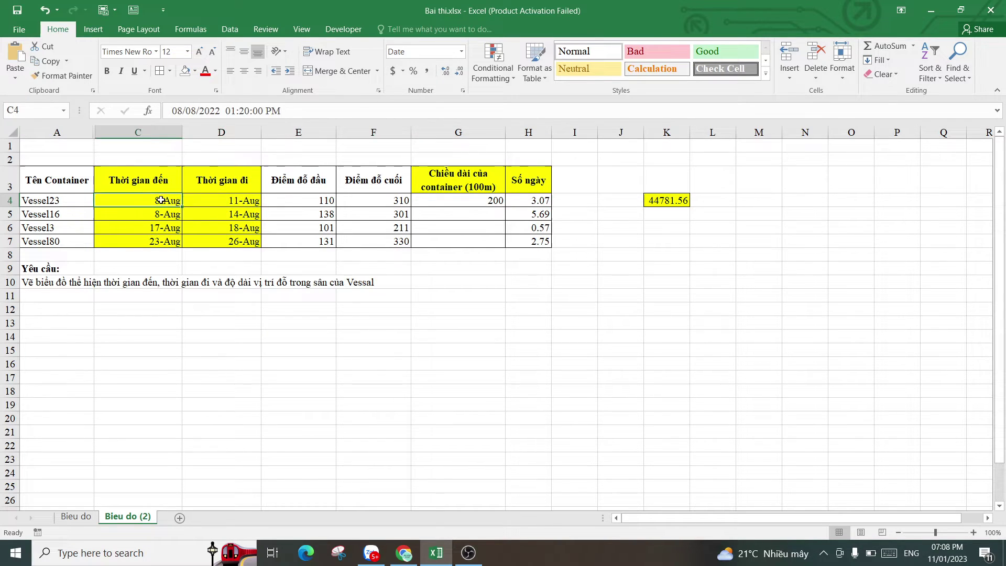
click(531, 200)
click(530, 214)
click(532, 231)
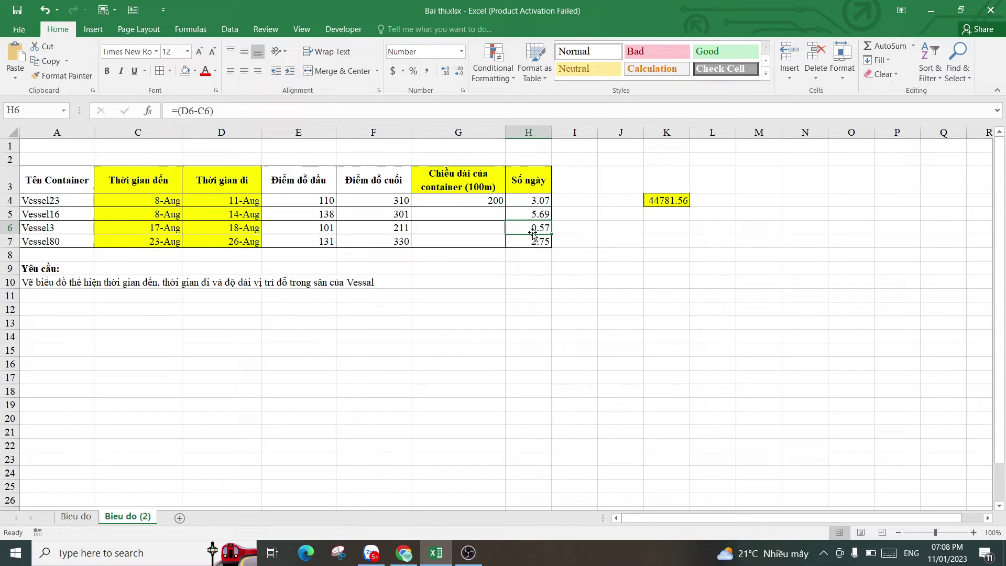
click(532, 200)
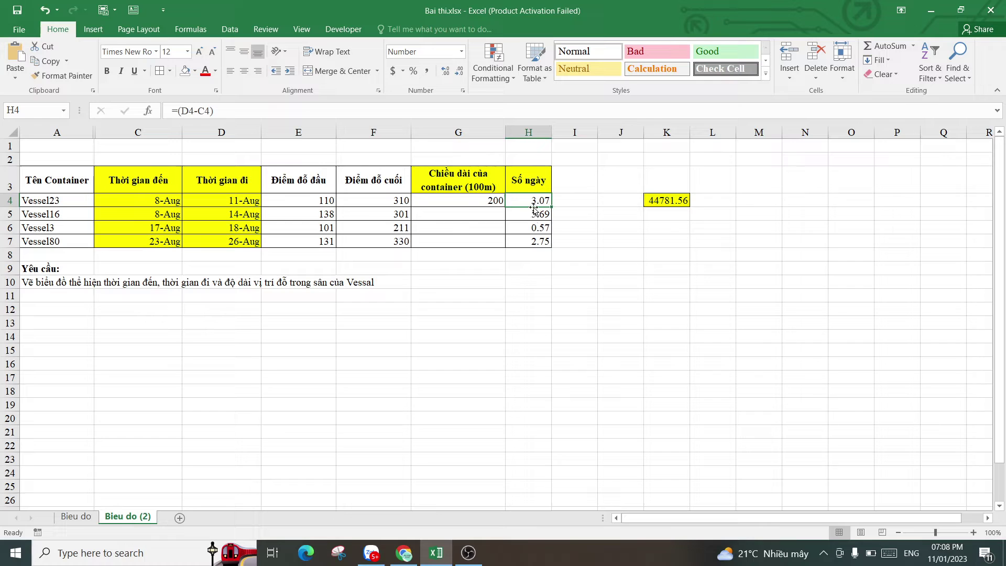
Step: Enter =D4-C4 in H4 and fill it down to H7
text(=)
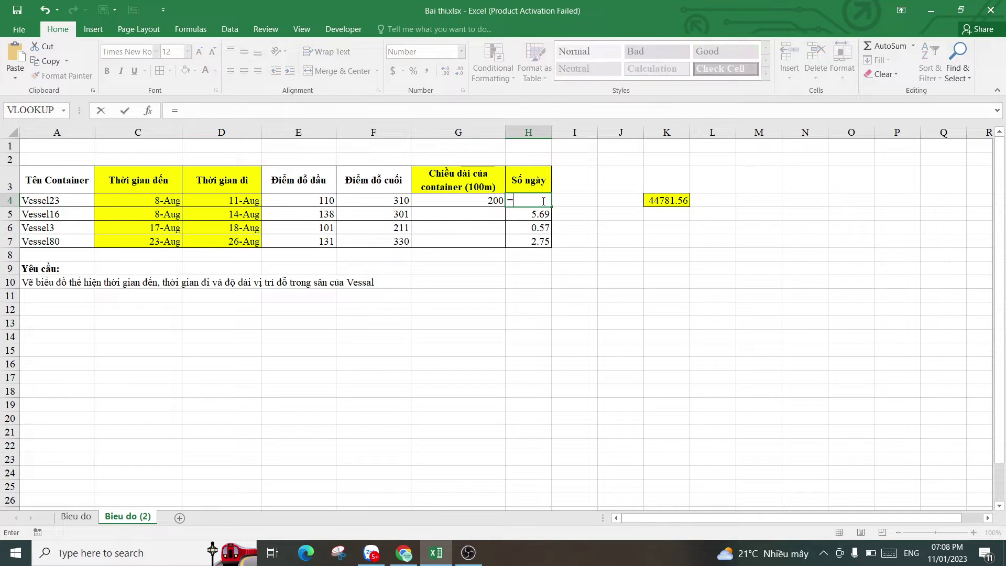
click(226, 199)
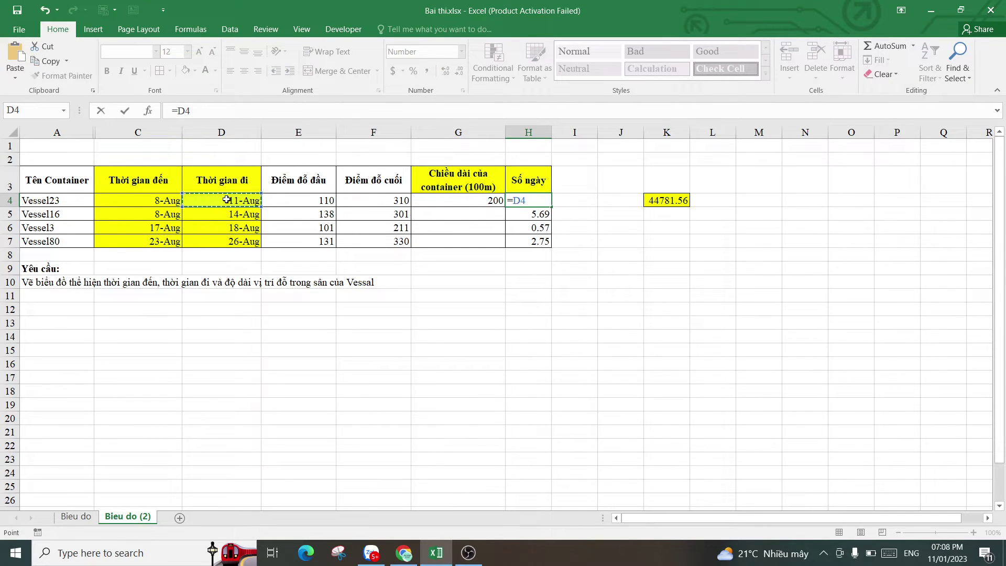
text(-)
click(161, 201)
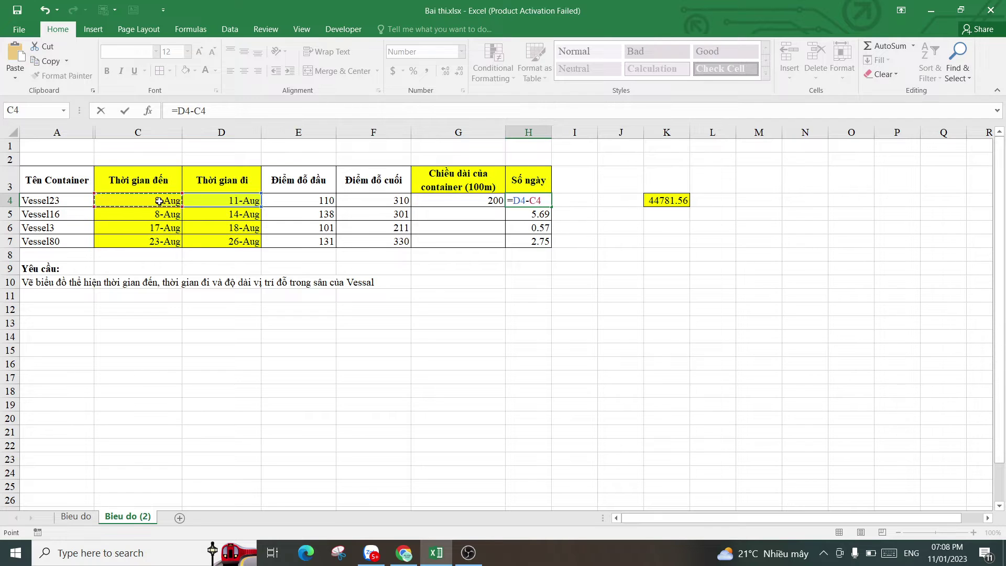
key(Return)
click(516, 201)
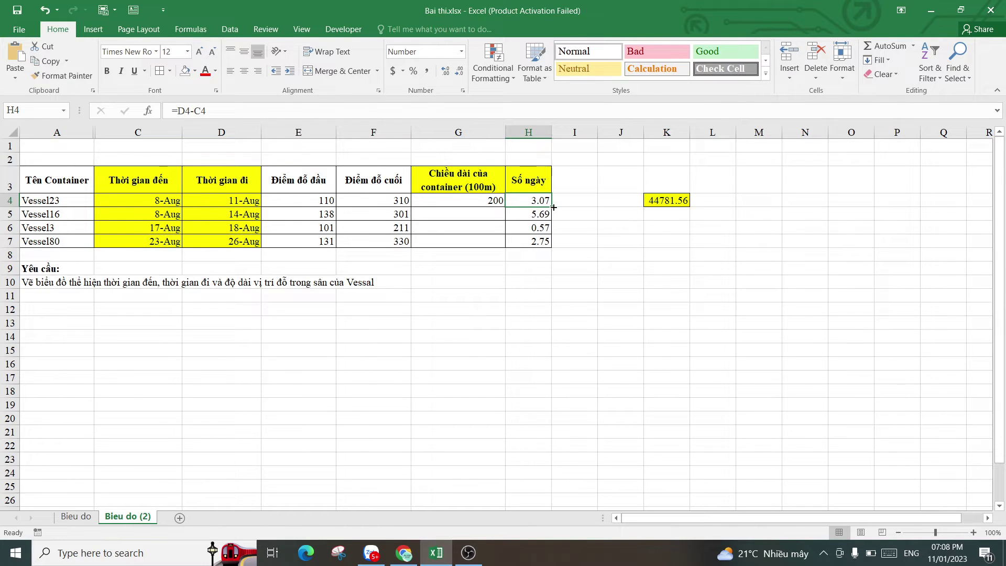
drag(554, 207, 548, 242)
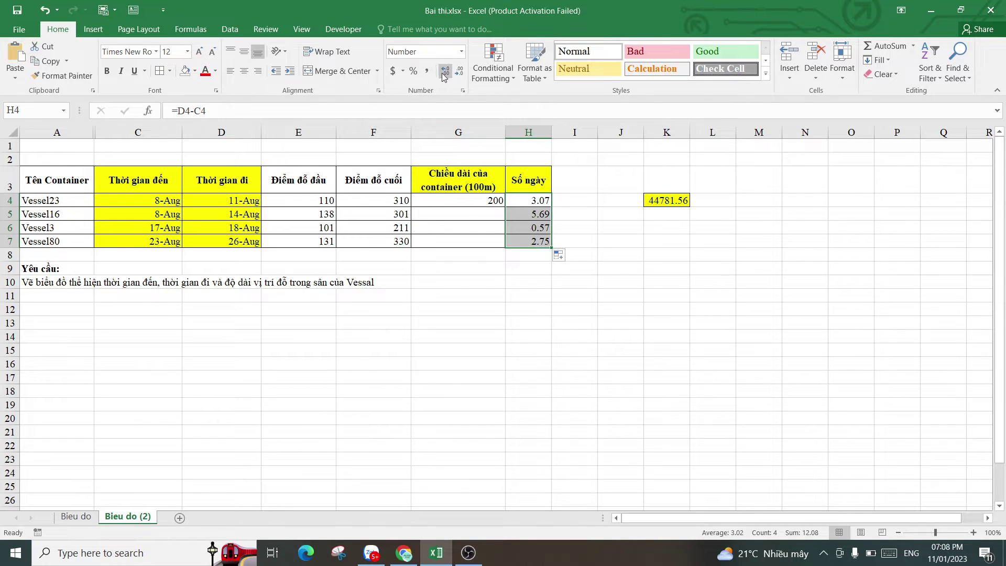
Step: Format H4:H7 as Number with two decimals: 3.07, 5.69, 0.57, 2.75
click(462, 53)
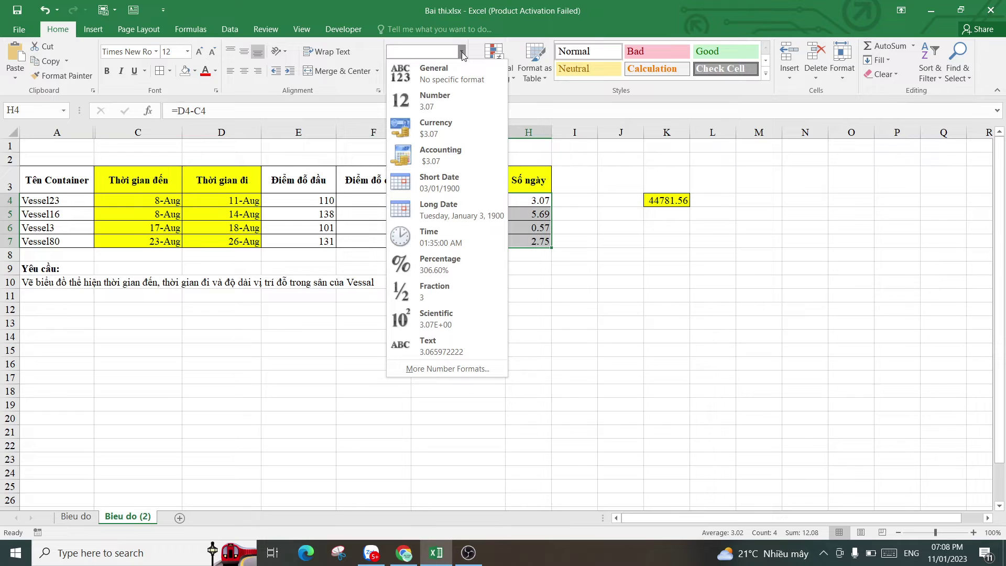
click(443, 99)
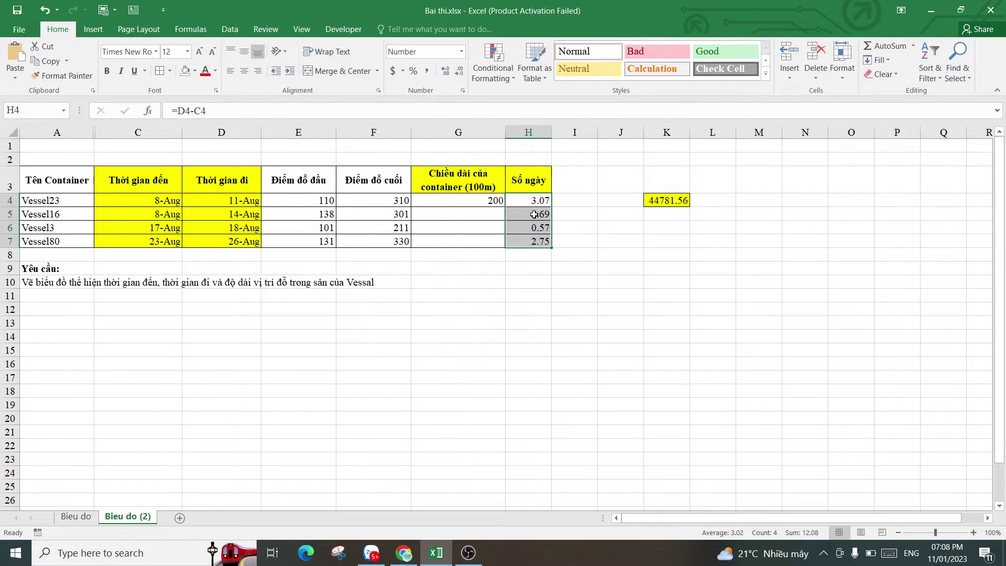
click(461, 52)
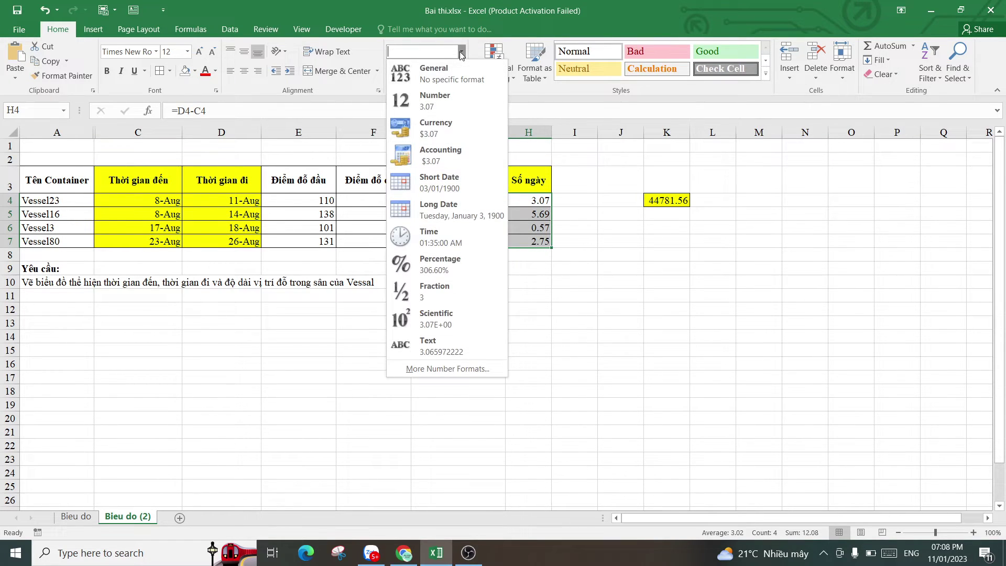
click(428, 83)
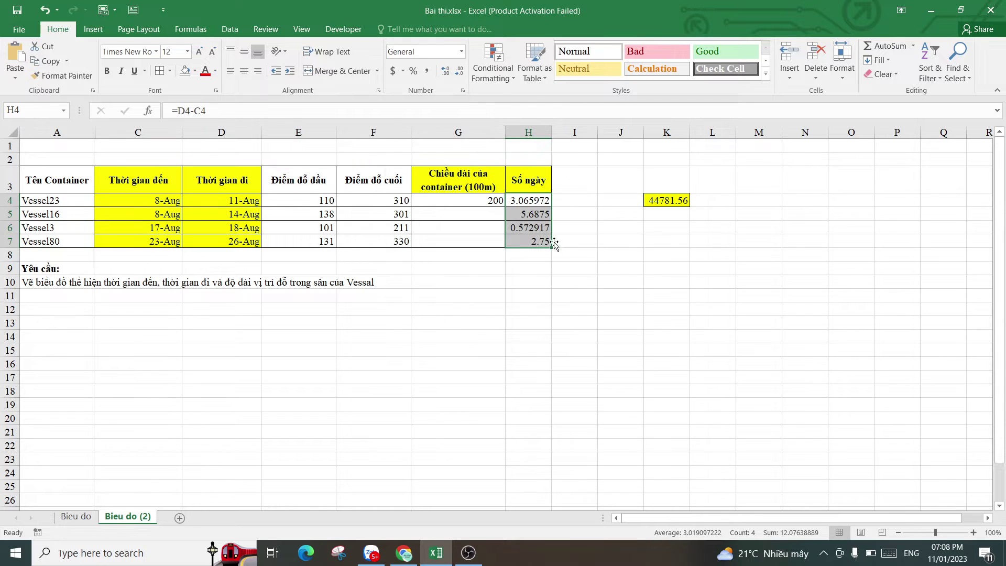
click(554, 276)
drag(538, 201, 531, 241)
click(463, 53)
click(434, 102)
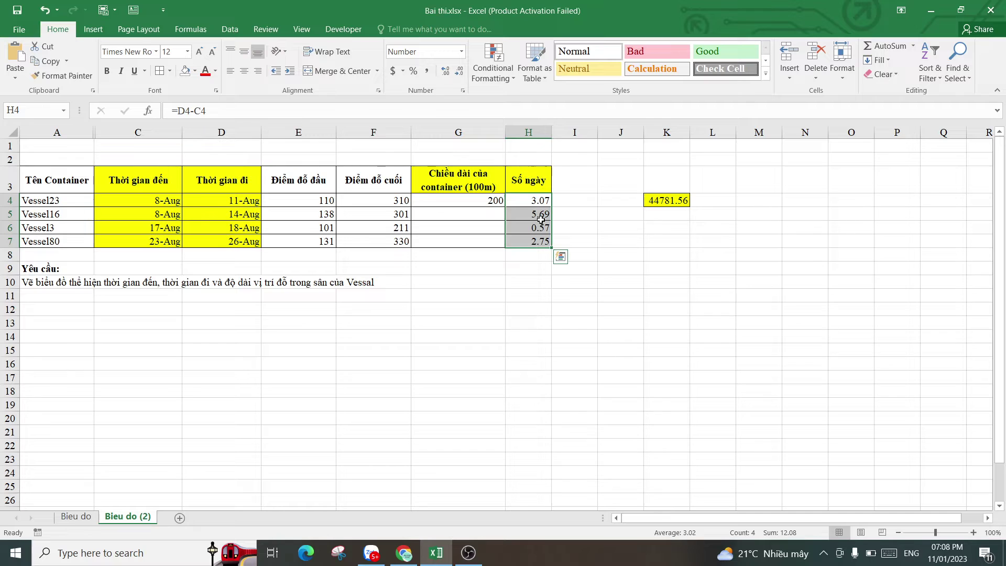
click(529, 220)
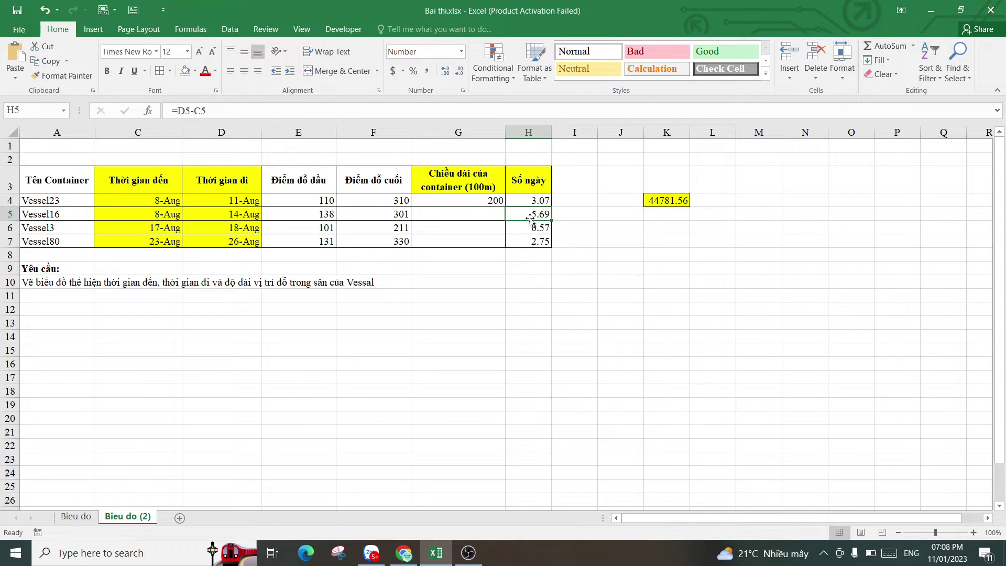
click(491, 204)
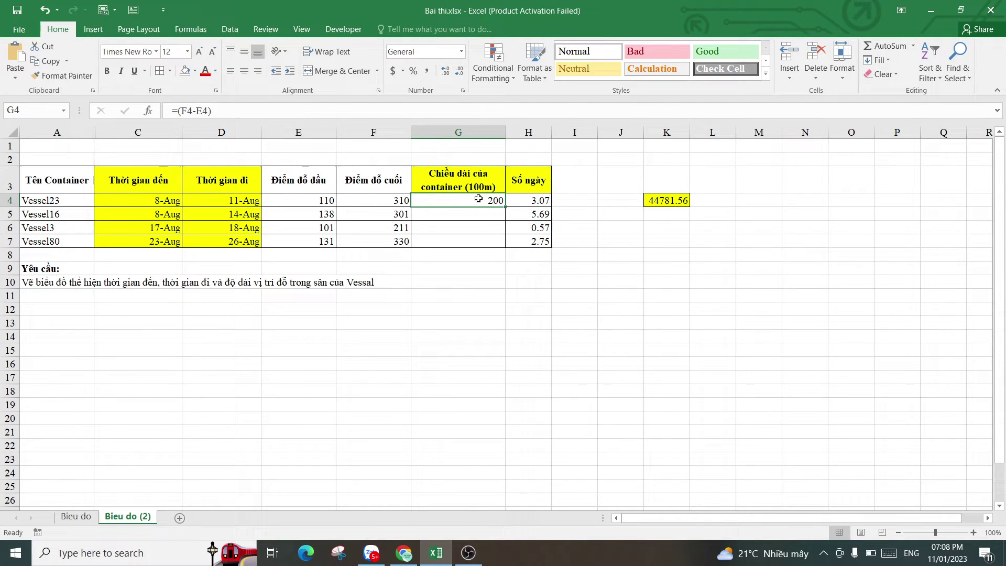
Step: Compare with the original Bieu do chart and check the G4 and H4 formulas
click(76, 517)
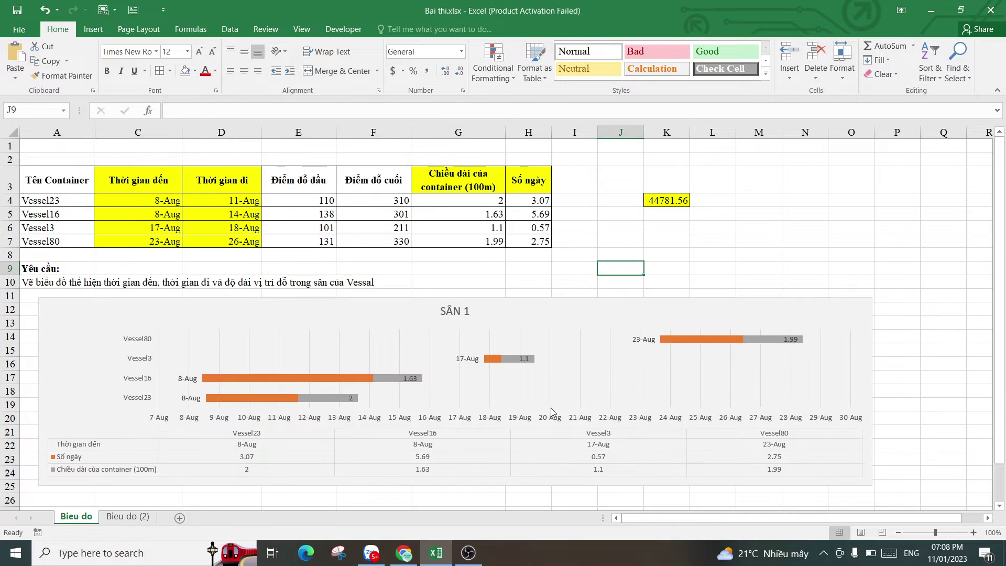
click(121, 518)
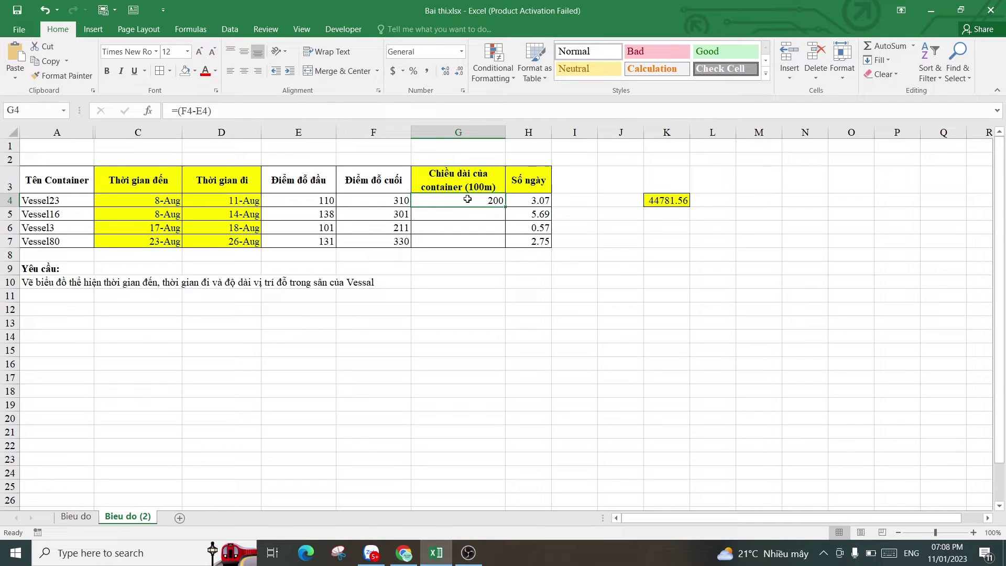
click(530, 202)
click(491, 201)
click(528, 200)
click(491, 201)
Step: Change G4 to =(F4-E4)/100 and fill down to G7, giving 2, 1.63, 1.1, 1.99
click(291, 111)
text(/1)
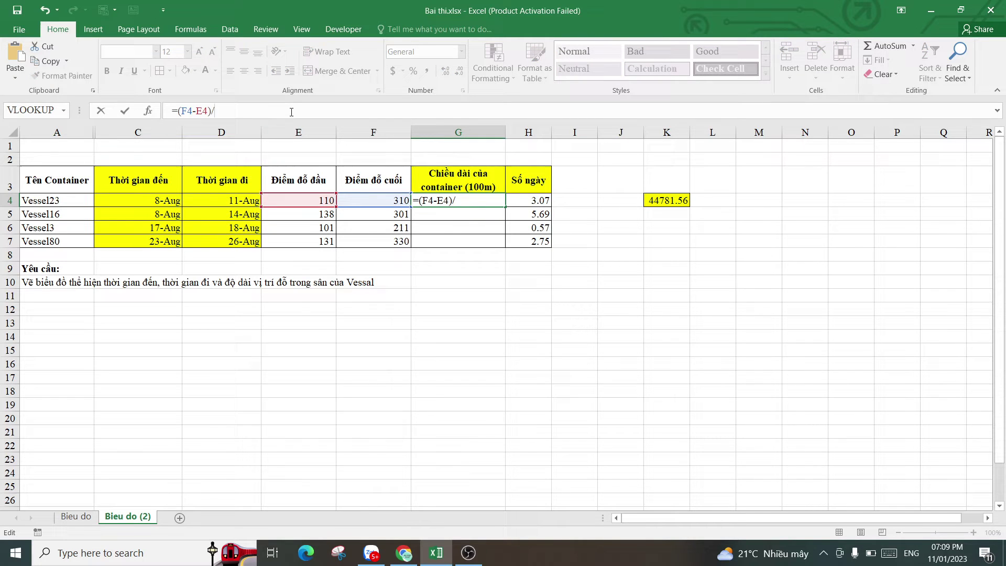
text(00)
key(ctrl+Return)
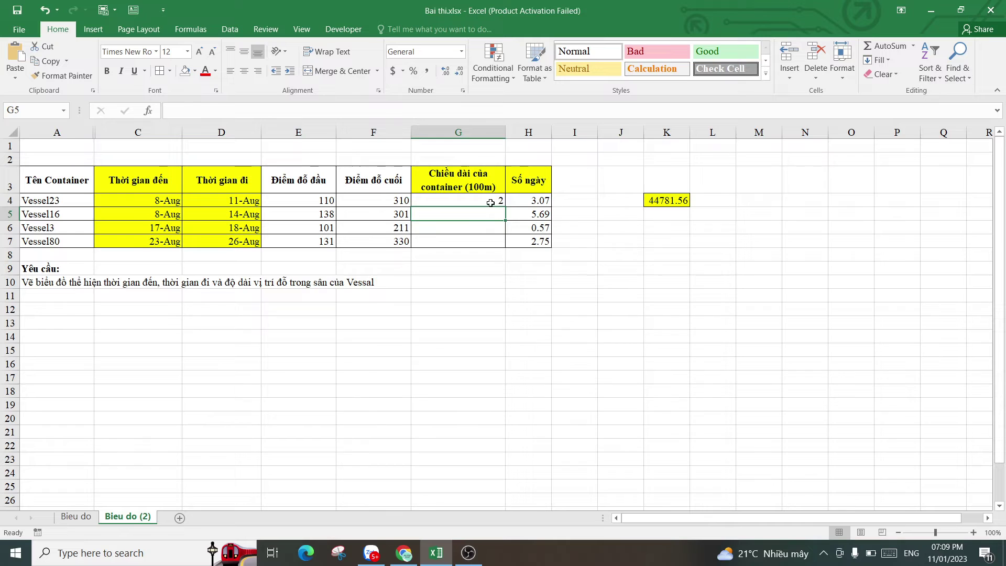
drag(506, 209, 506, 245)
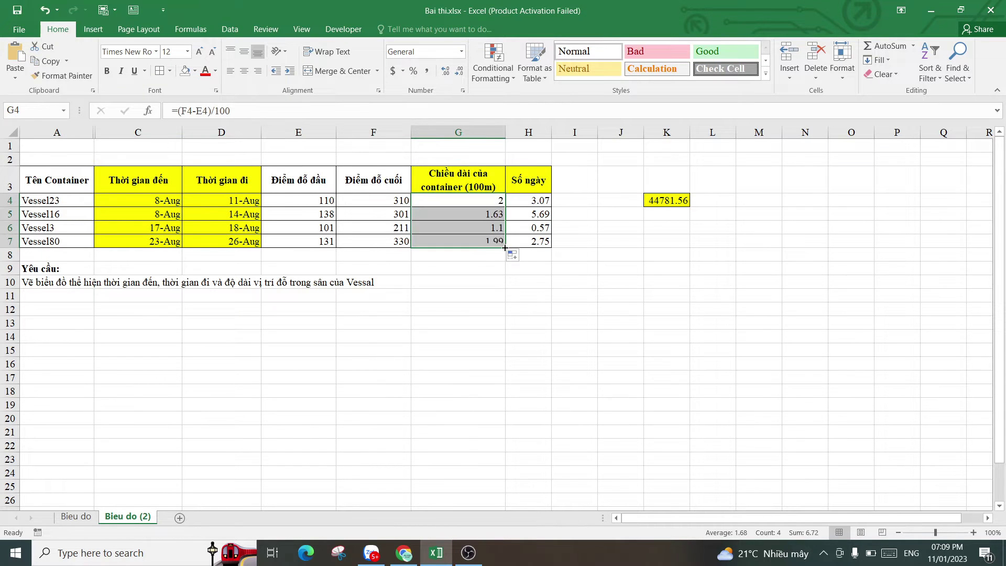
click(490, 200)
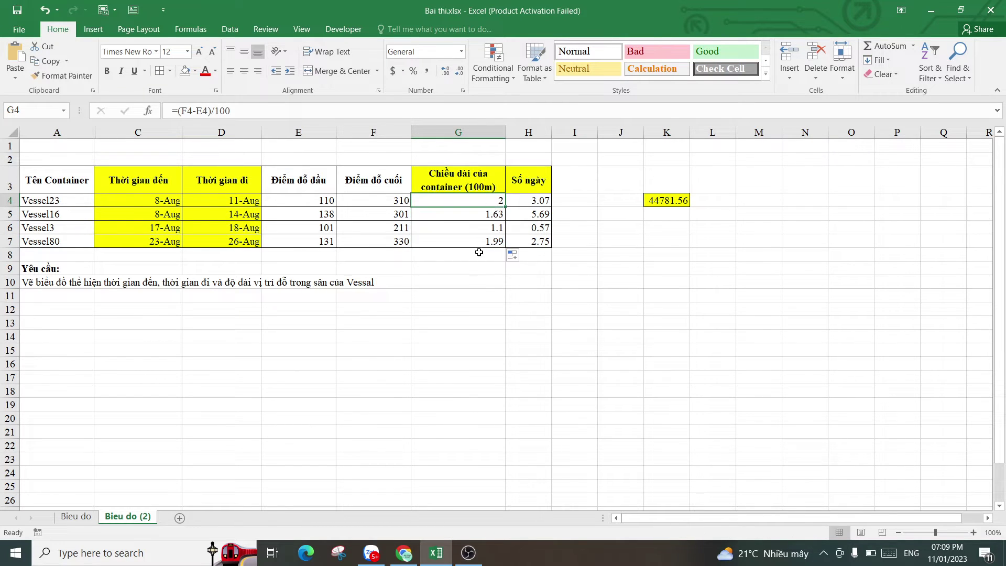
Step: Review the revised length and day-count formulas down columns G and H
click(475, 187)
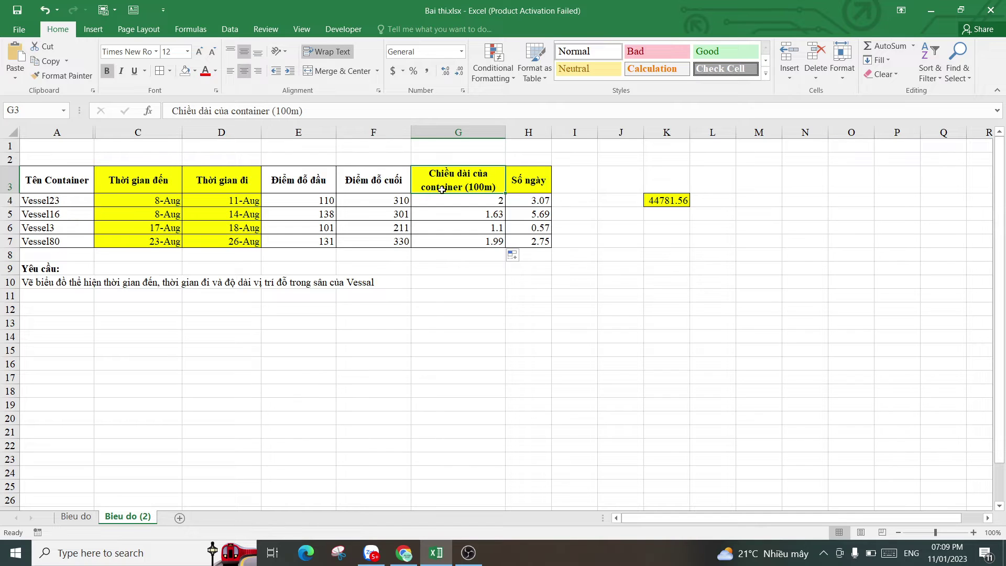
click(489, 200)
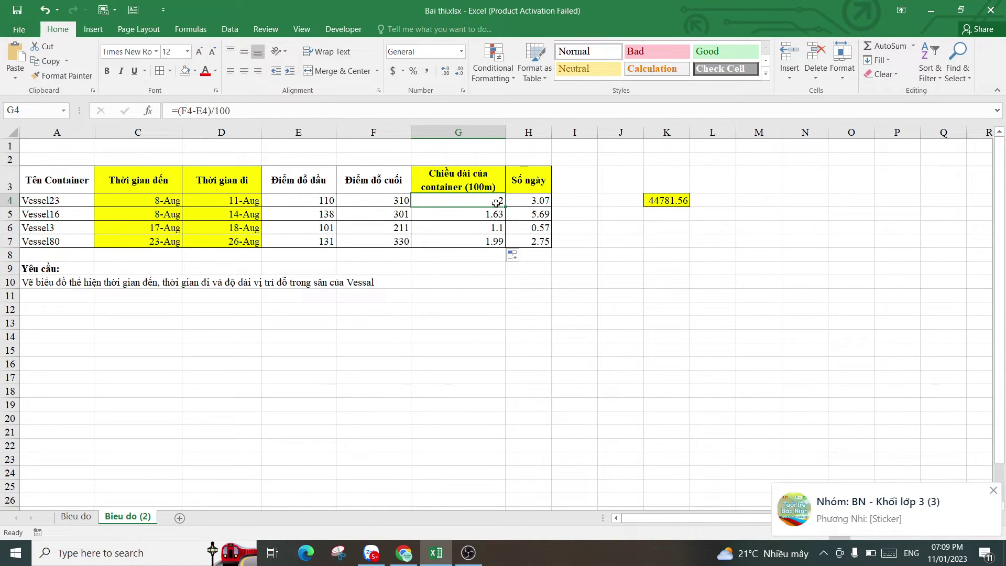
key(Down)
key(Down)
key(Down)
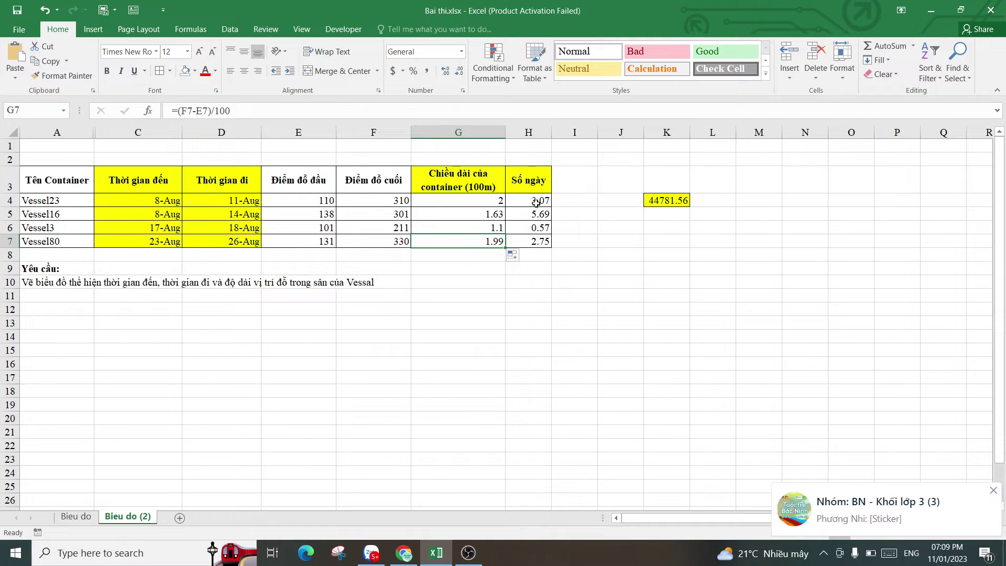
click(536, 203)
click(532, 240)
click(485, 206)
key(Down)
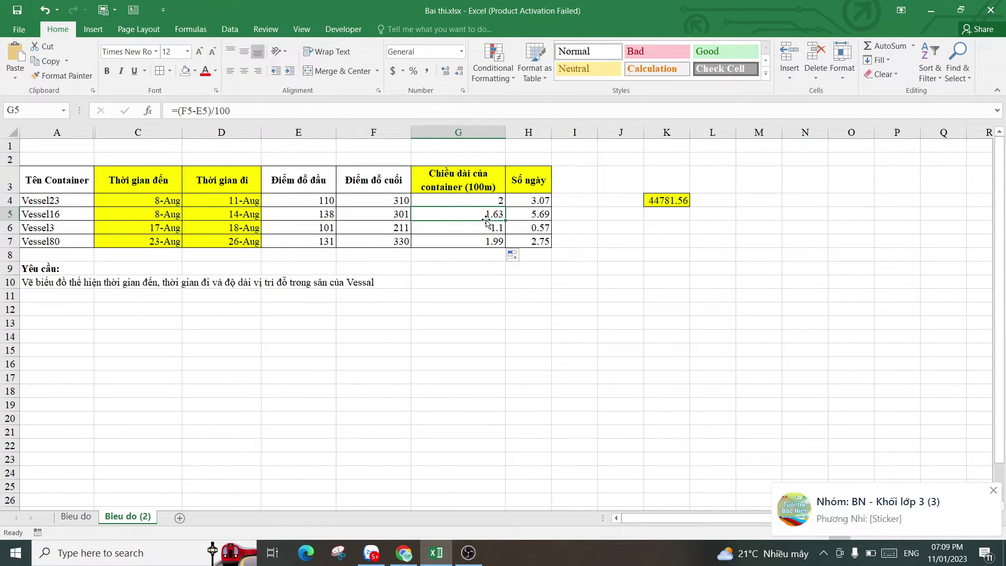
click(481, 215)
Step: Insert a 2-D Stacked Bar chart, then delete this first attempt
click(259, 324)
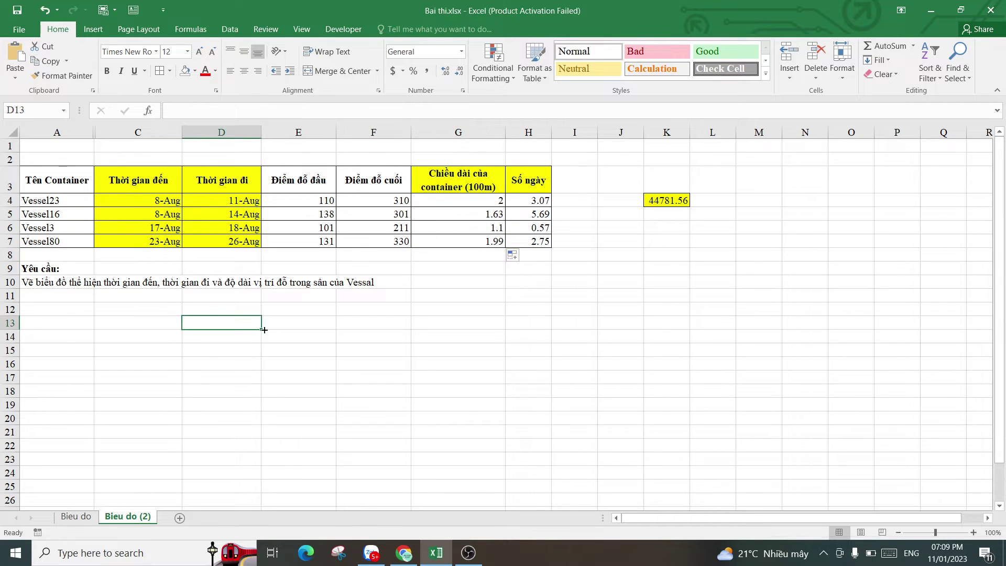
click(99, 30)
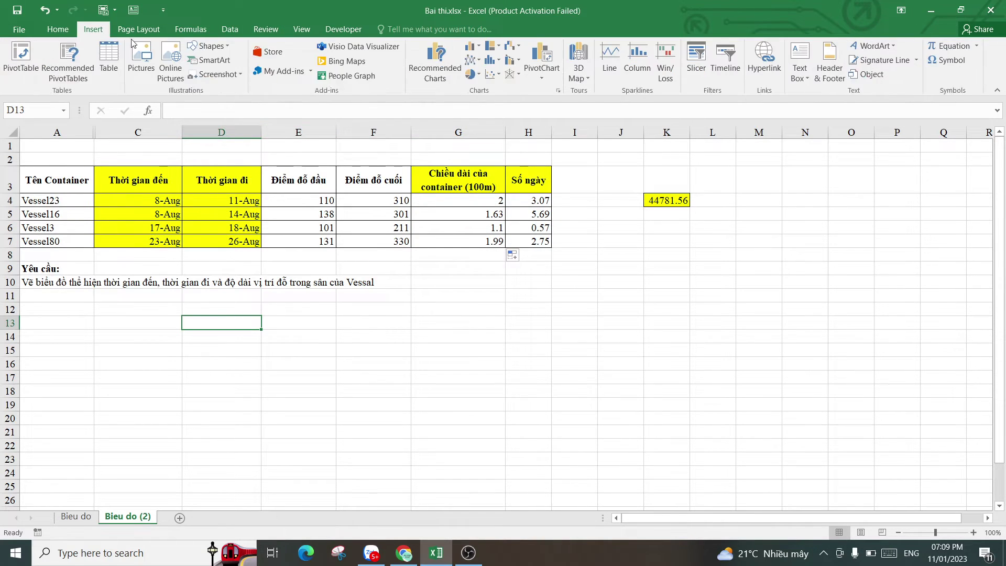
click(475, 45)
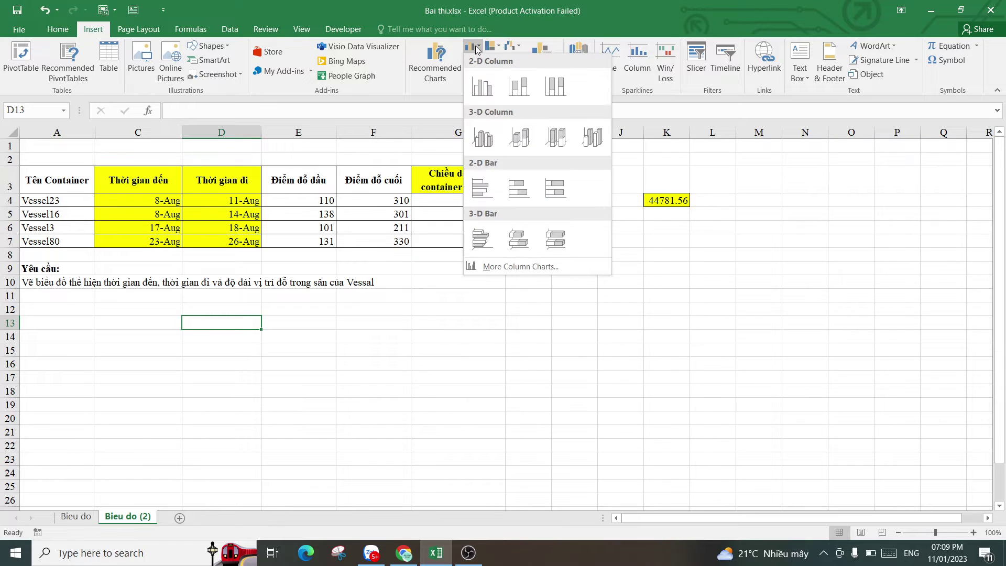
click(527, 188)
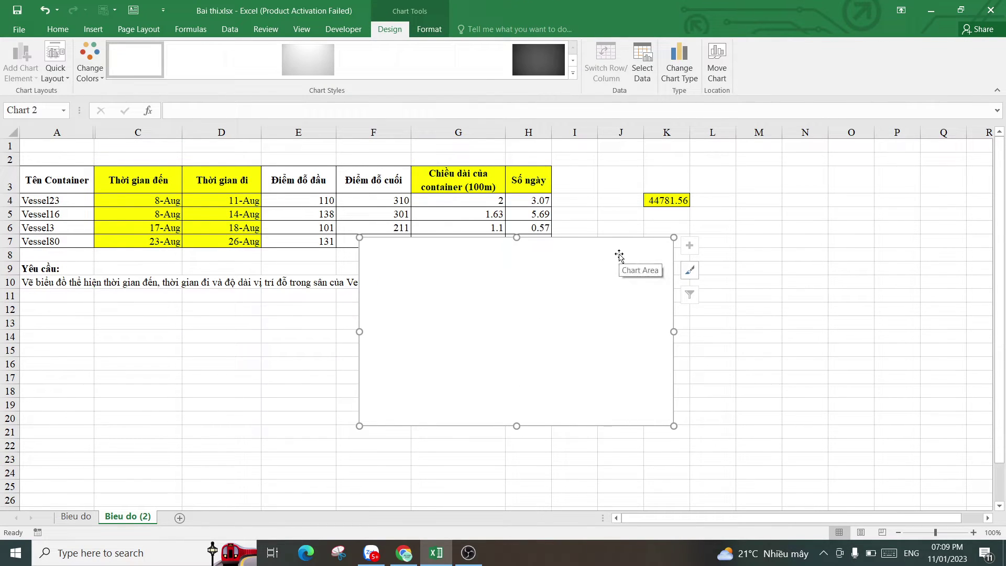
key(Delete)
Step: Reinsert a blank 2-D Stacked Bar chart and drag it below the table
click(406, 349)
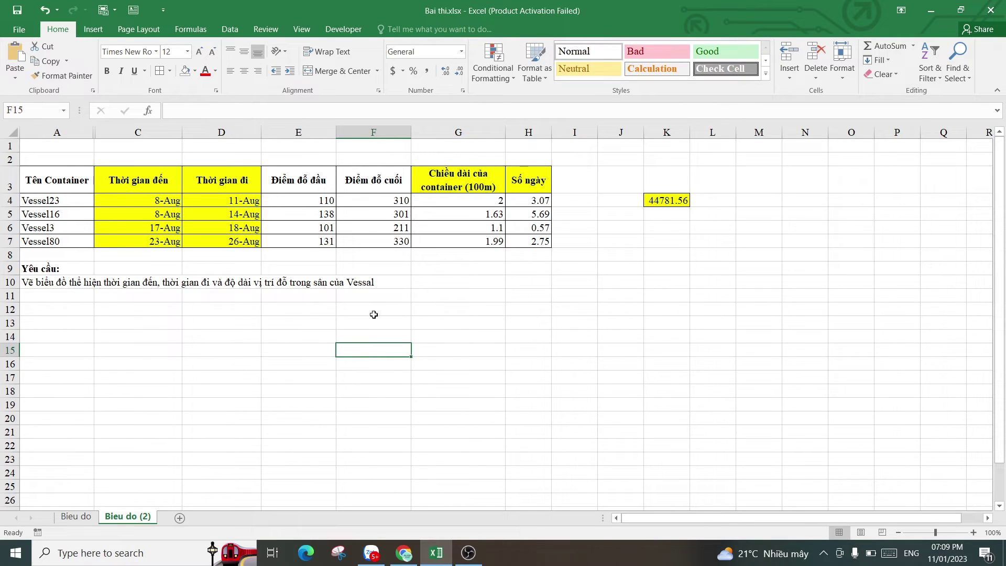
click(94, 31)
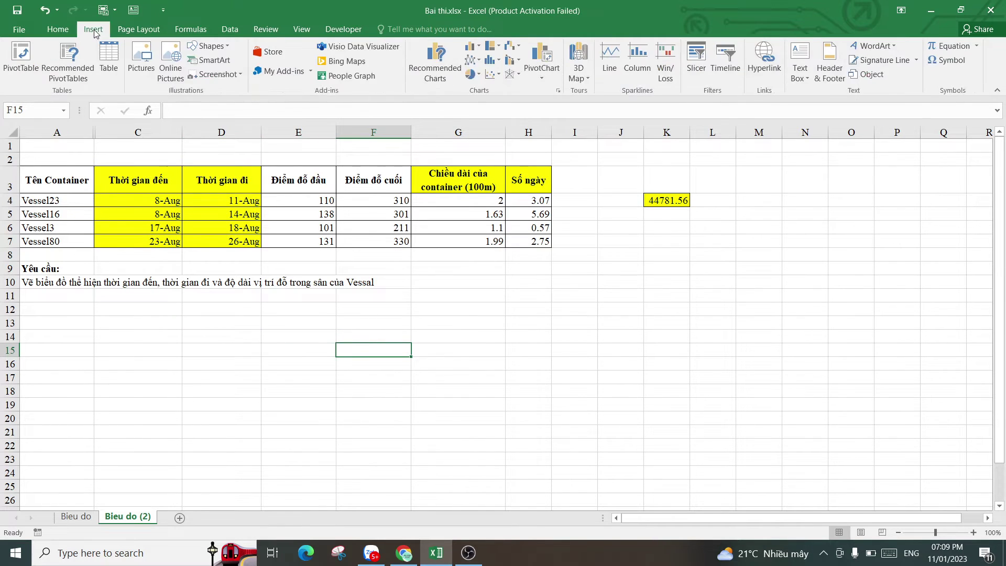
click(474, 49)
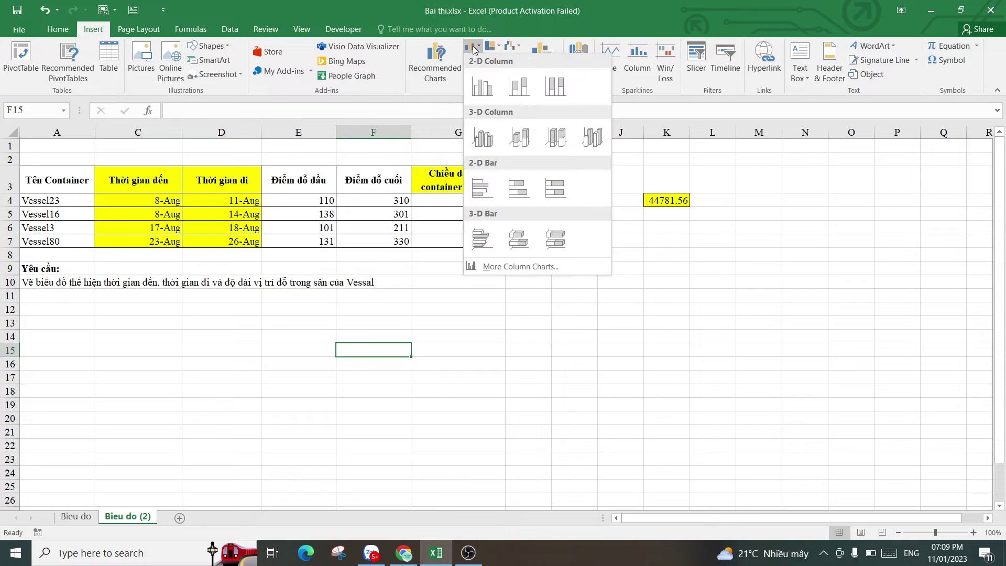
click(524, 190)
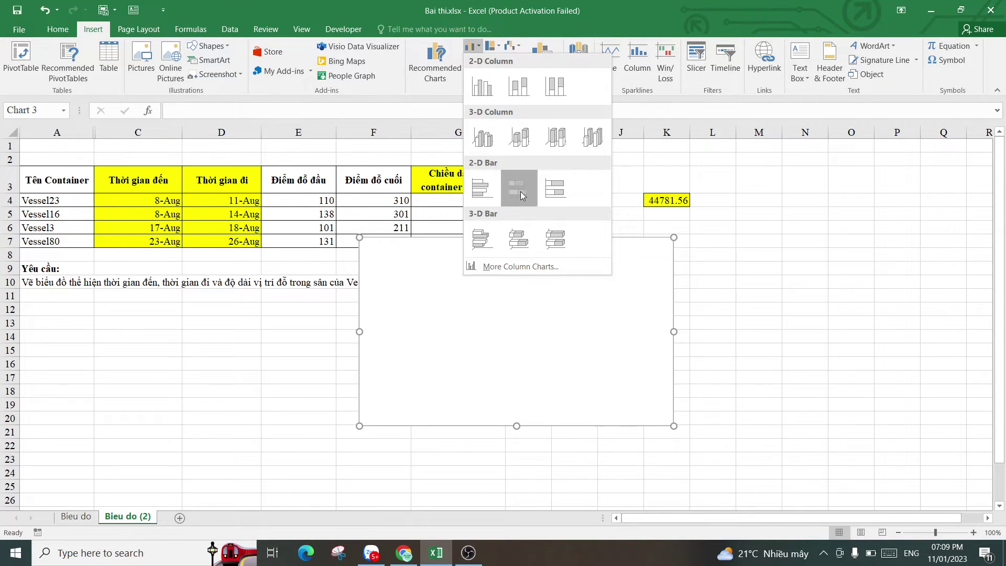
mouse_move(597, 252)
mouse_down()
mouse_move(600, 291)
mouse_move(622, 281)
mouse_up()
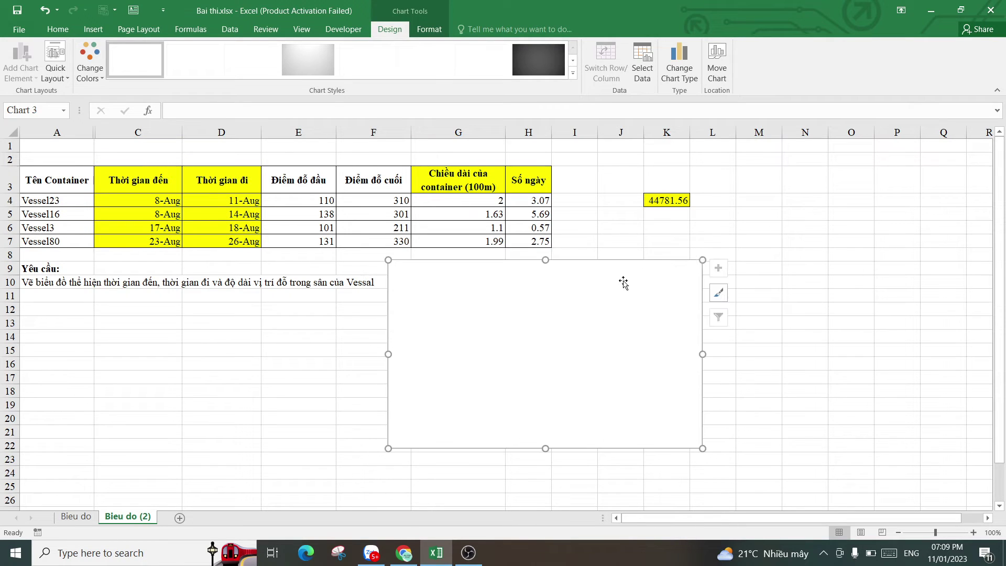
Step: Add a chart series named from C3 'Thời gian đến' with values C4:C7
right_click(625, 278)
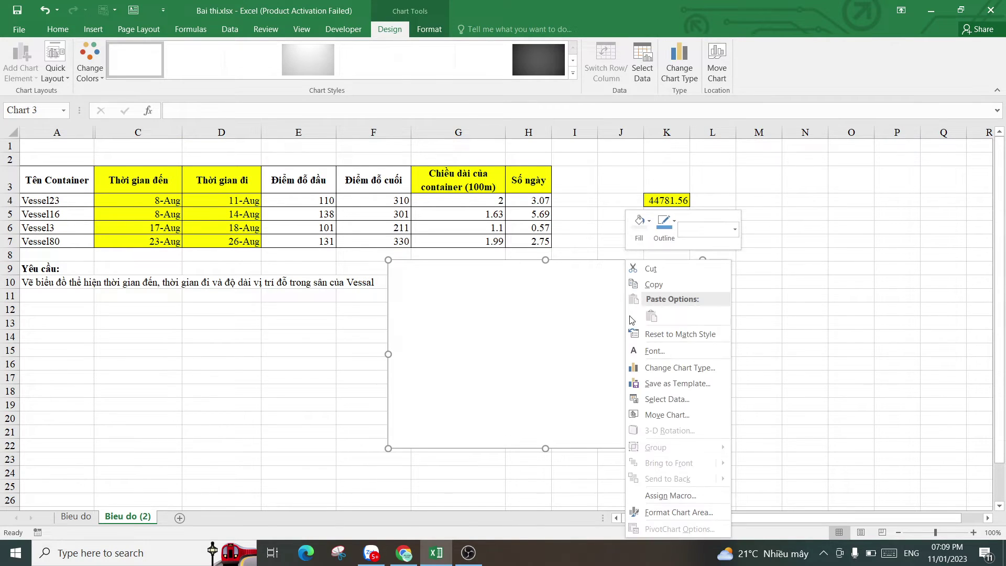
click(666, 400)
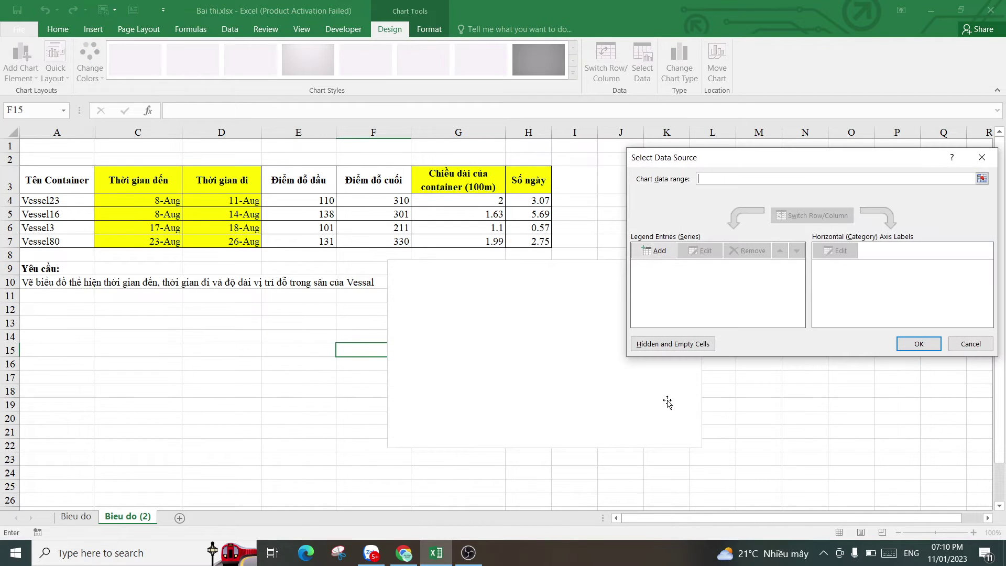
drag(761, 158, 592, 232)
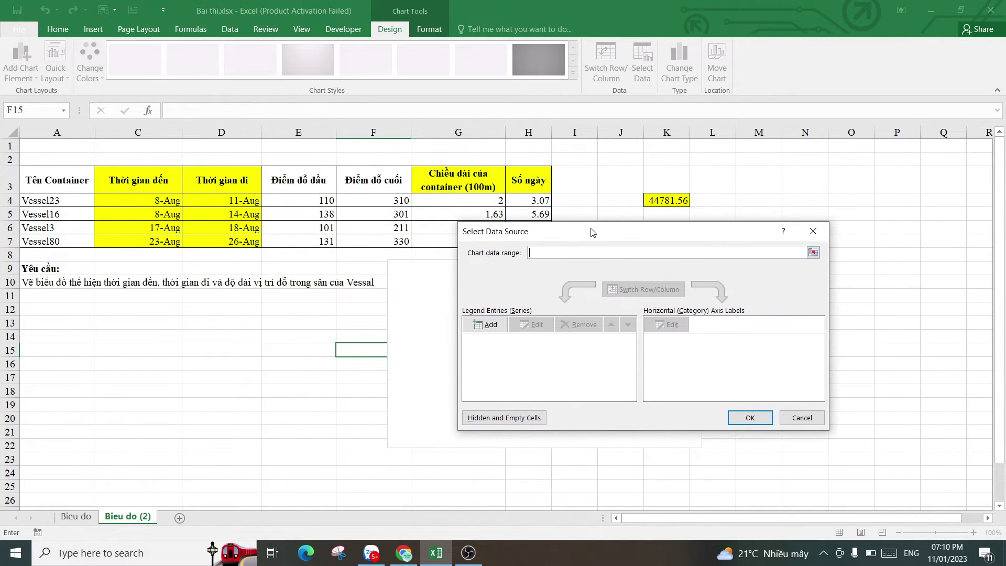
click(486, 325)
drag(771, 210, 657, 244)
click(151, 189)
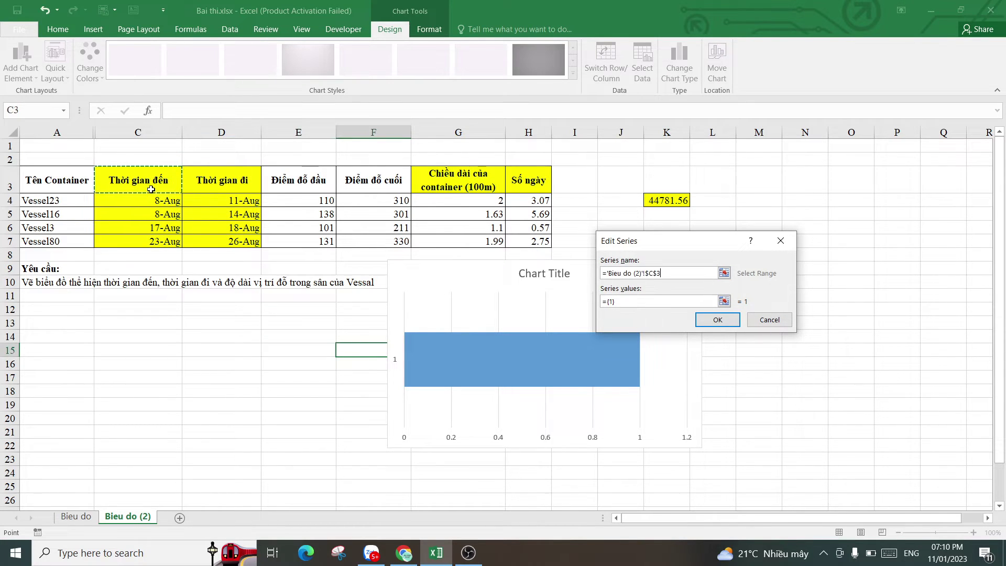
click(630, 304)
drag(628, 302, 600, 304)
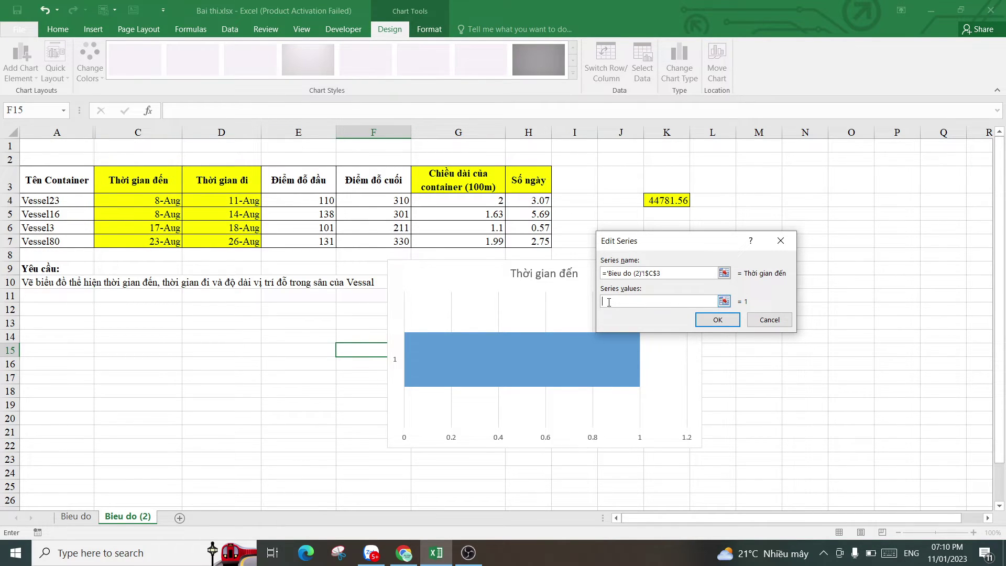
drag(157, 201, 156, 241)
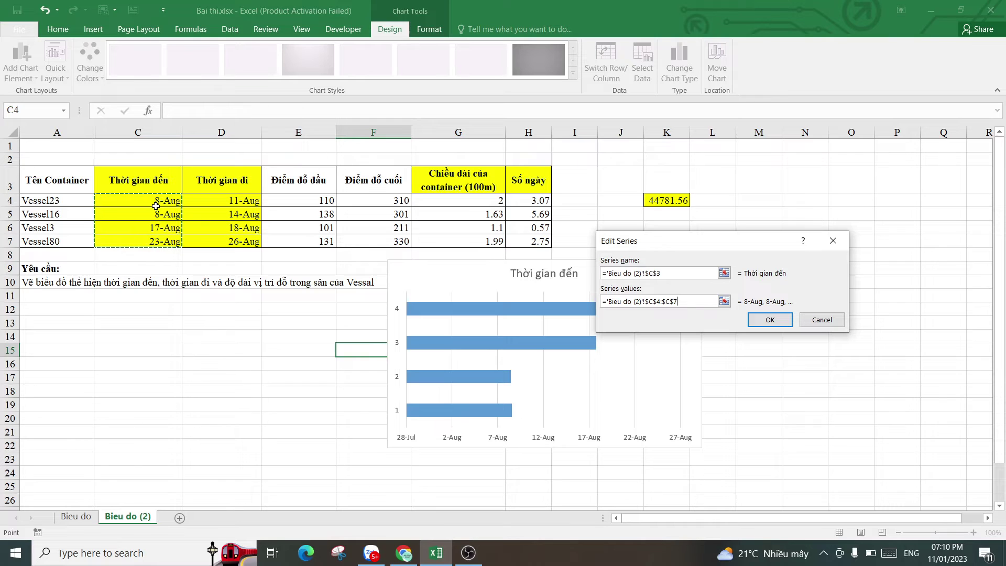
click(770, 320)
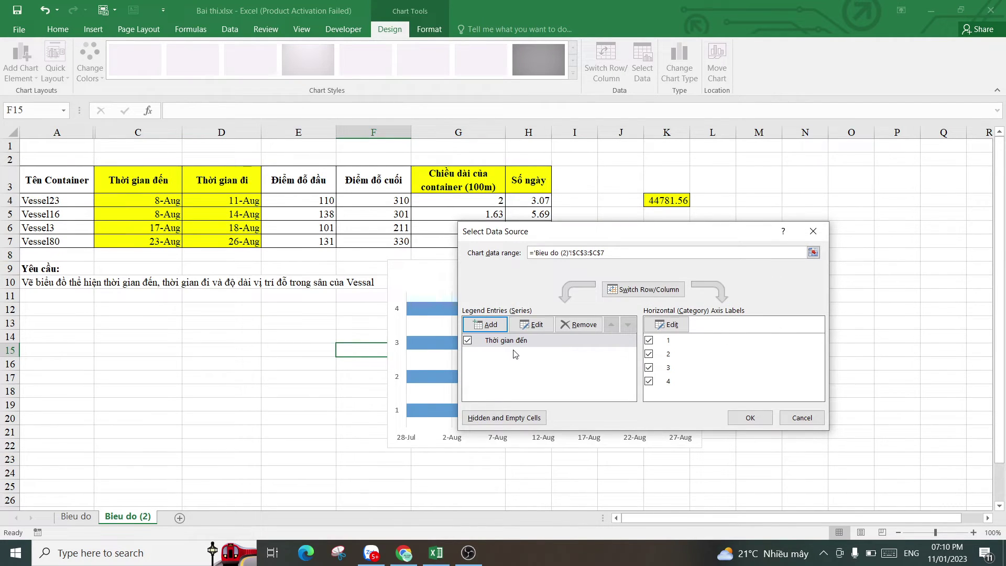
Step: Add the 'Số ngày' series, name H3 and values H4:H7
click(483, 325)
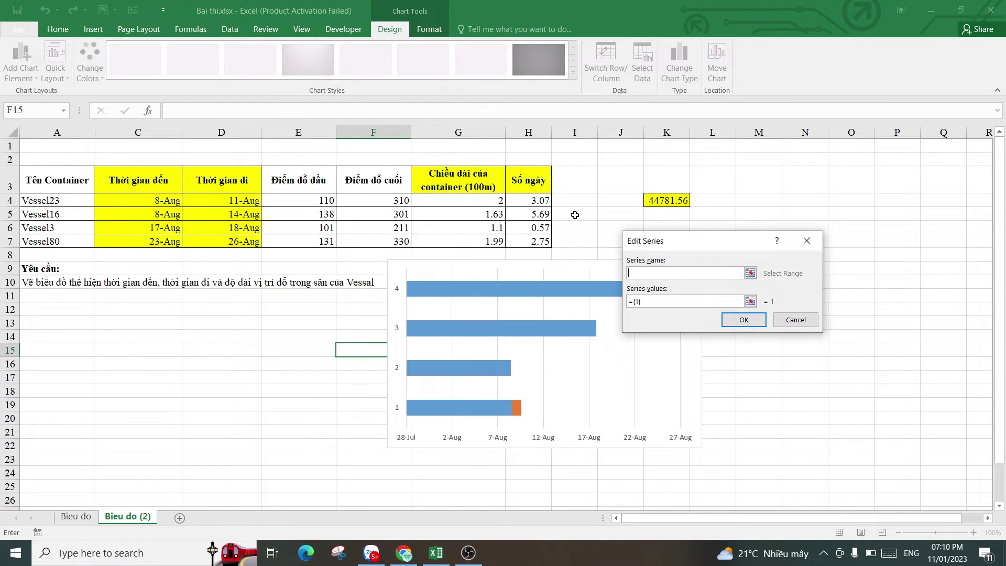
click(531, 181)
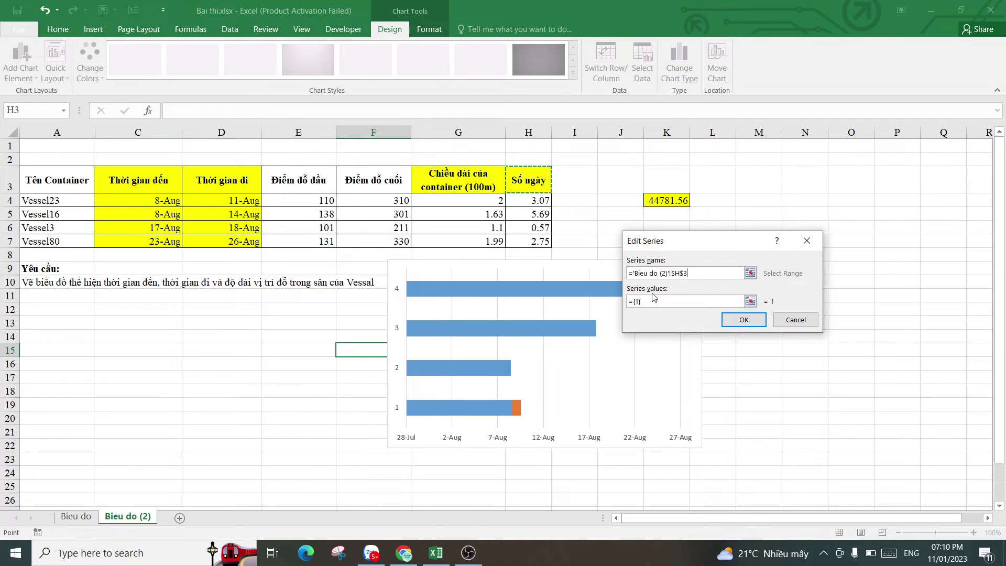
drag(649, 302, 623, 300)
key(BackSpace)
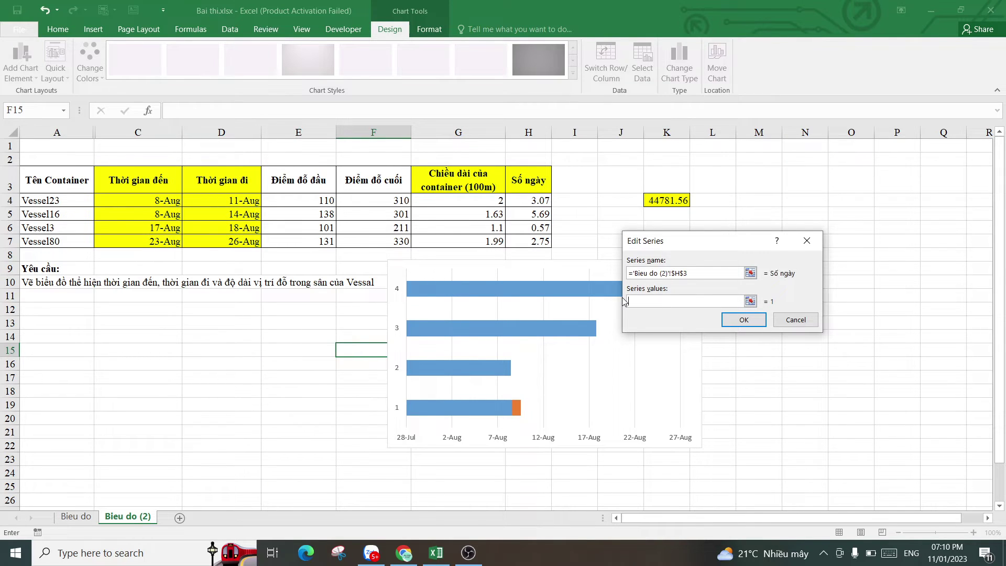
drag(533, 204, 534, 242)
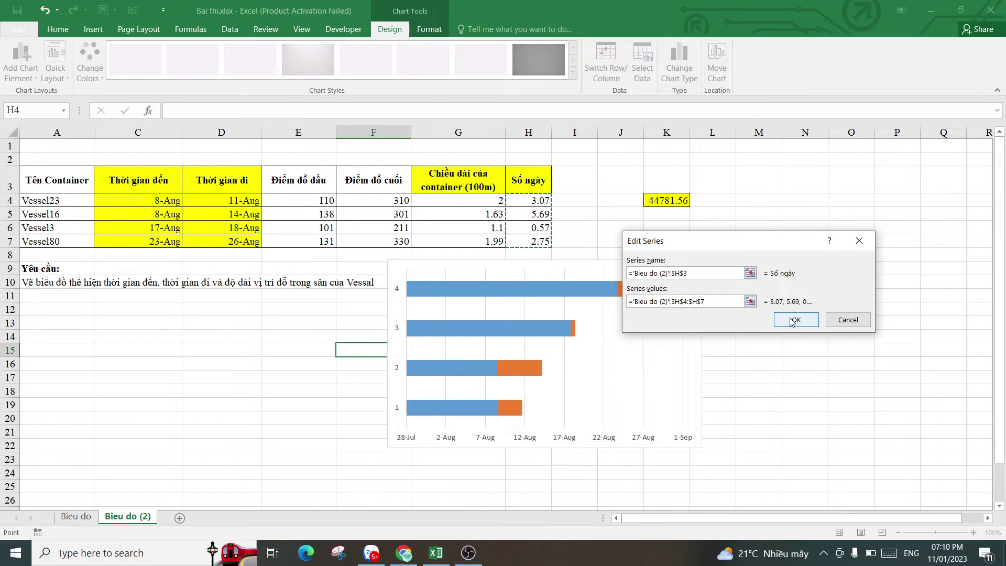
click(795, 320)
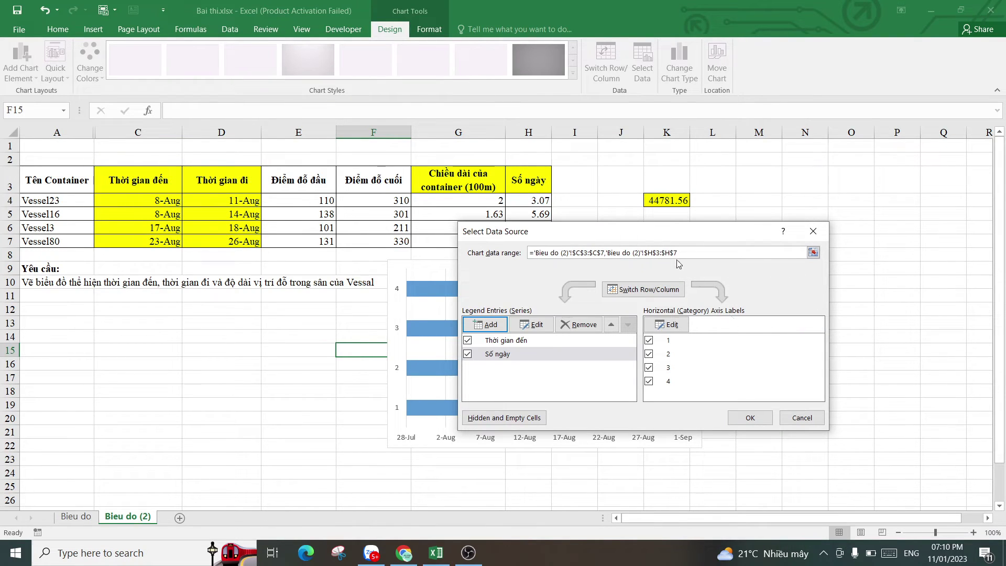
Step: Add the 'Chiều dài của container (100m)' series, name G3 and values G4:G7
click(488, 326)
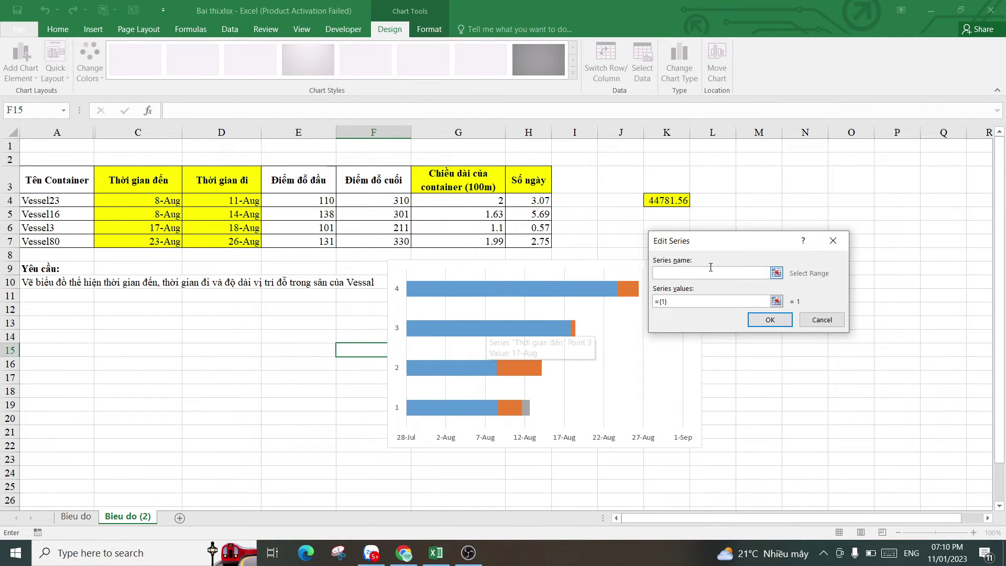
click(480, 182)
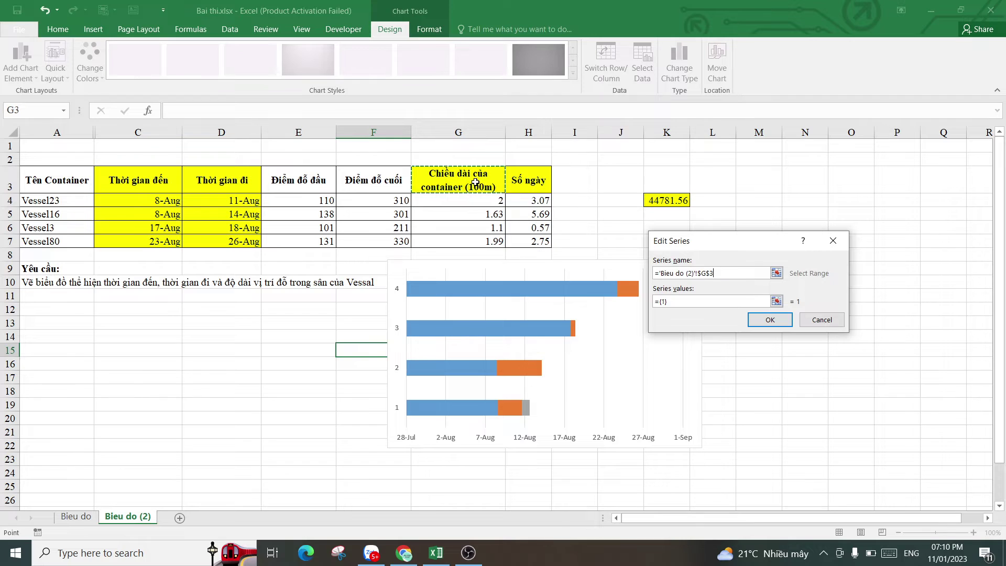
click(692, 301)
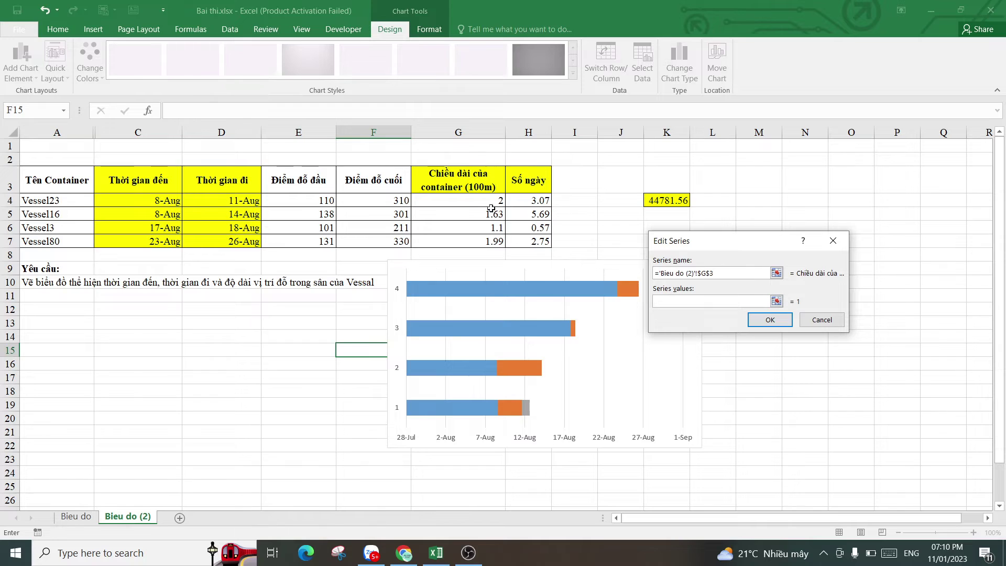
drag(492, 202, 489, 236)
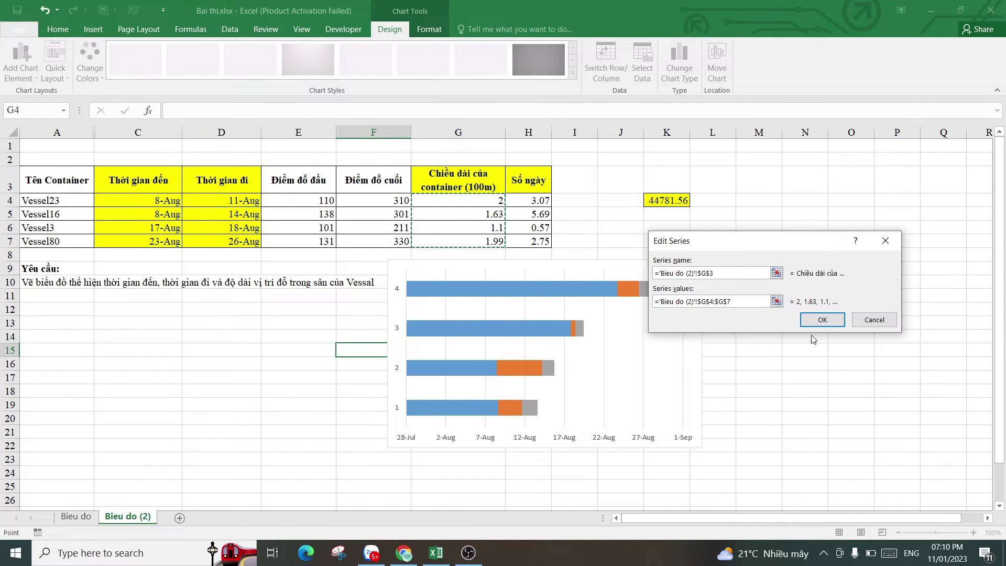
click(822, 320)
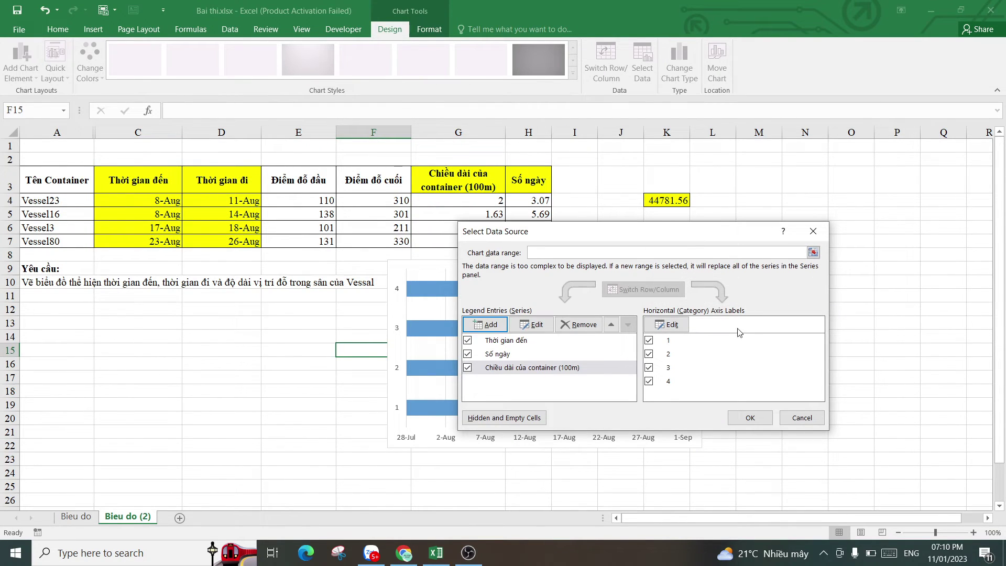
drag(695, 244, 759, 266)
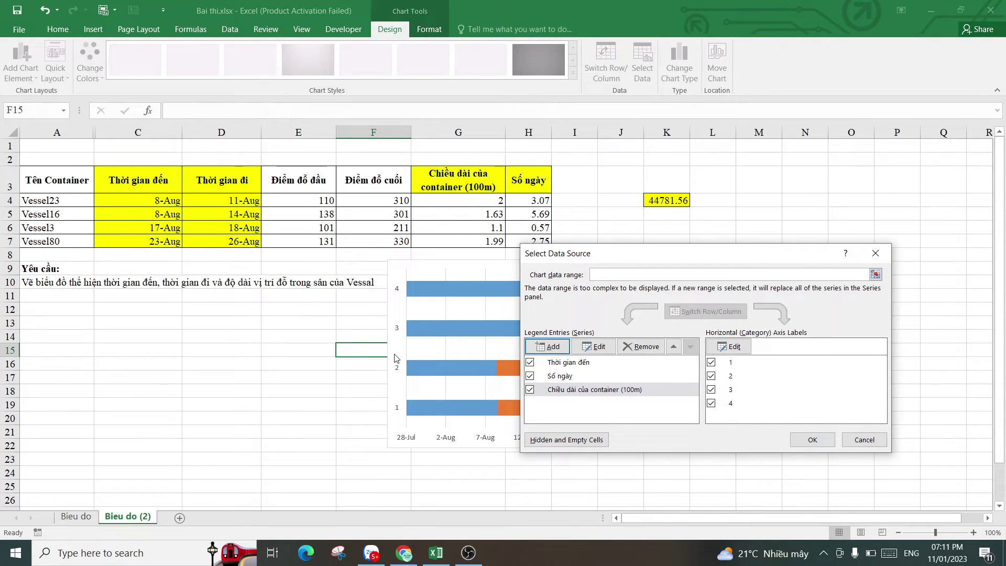
Step: Use vessel names A4:A7 as the category axis labels and apply the data changes
click(728, 348)
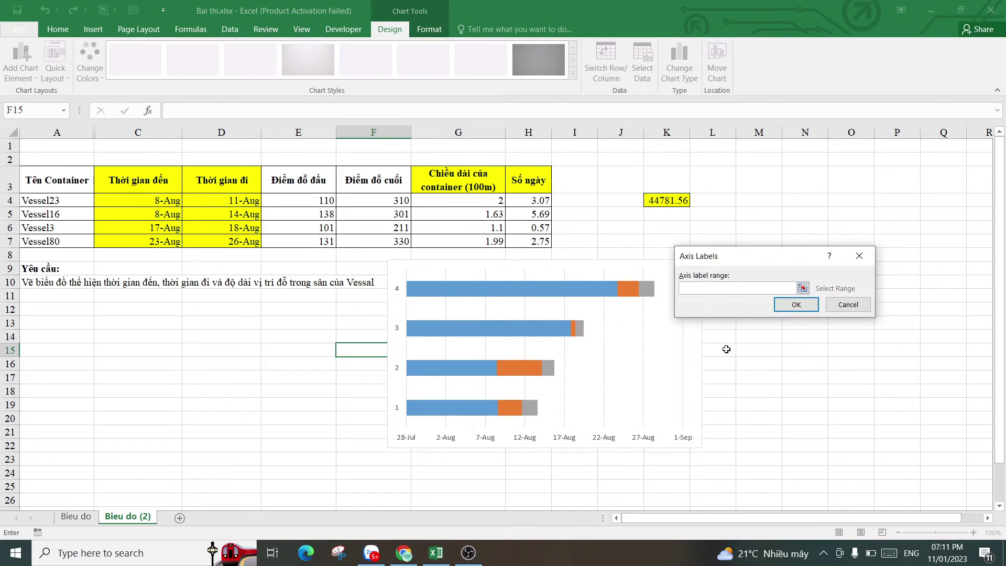
drag(67, 199, 66, 236)
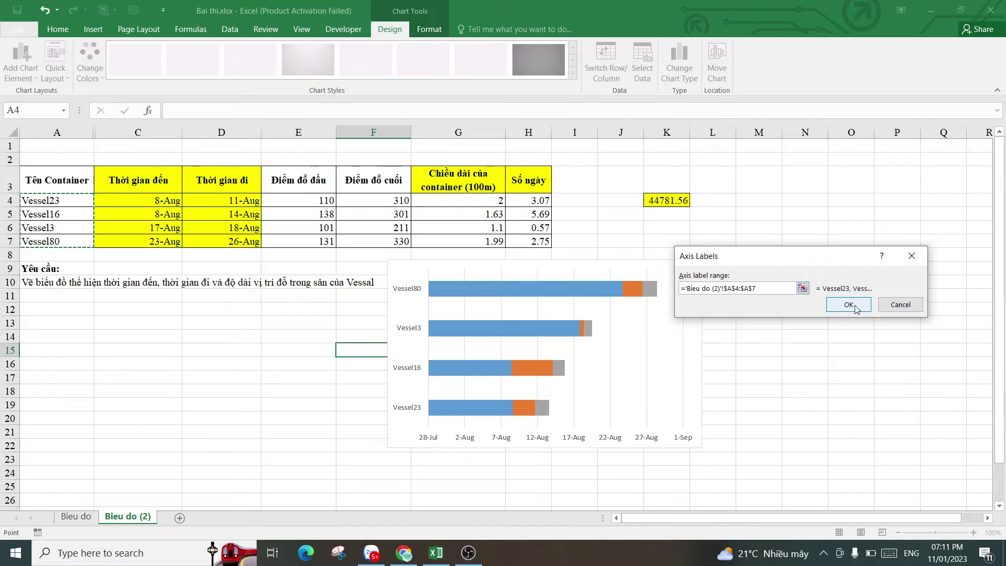
click(849, 307)
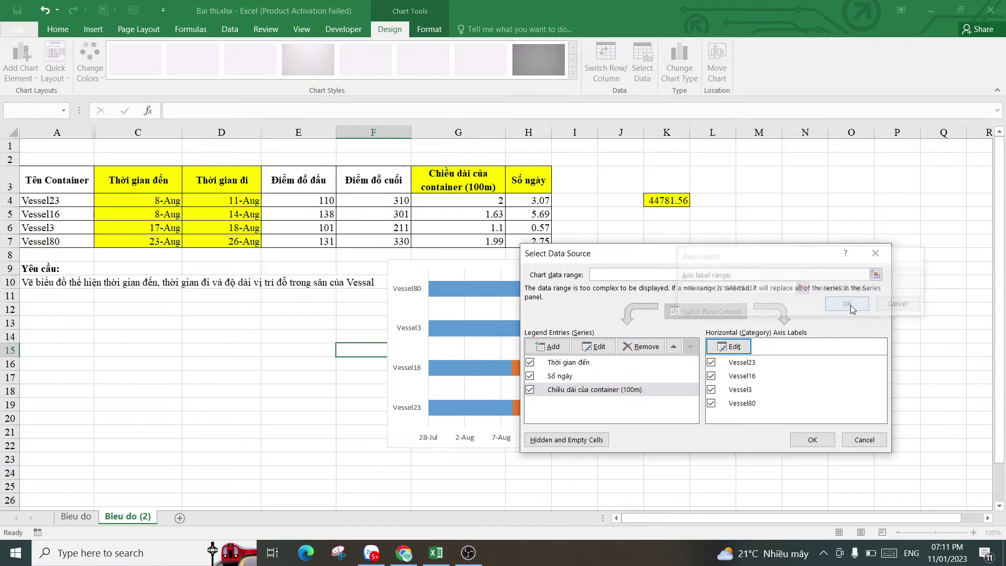
click(813, 439)
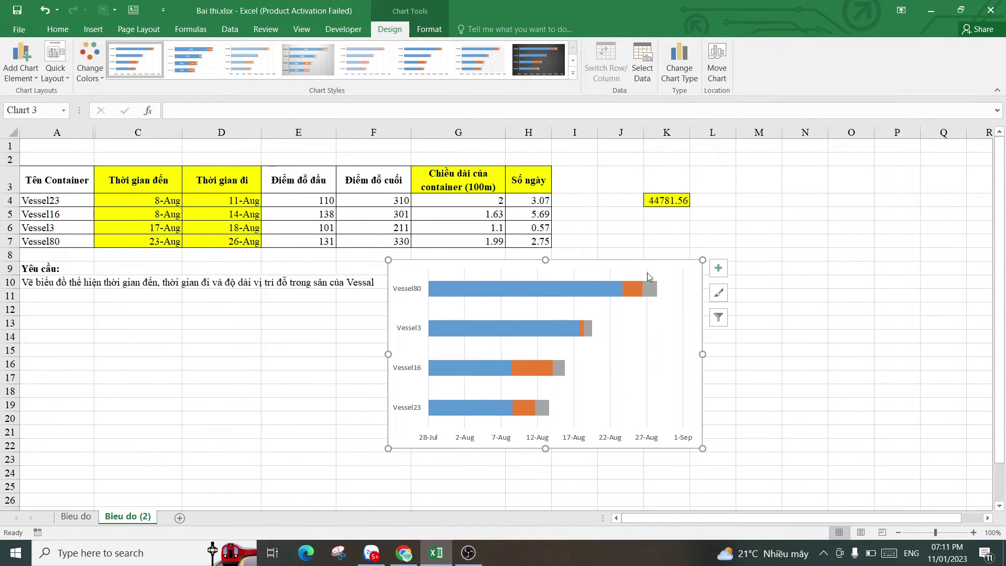
Step: Position the chart beneath the table and stretch it to span columns B through N
drag(647, 272, 485, 261)
drag(534, 348, 807, 348)
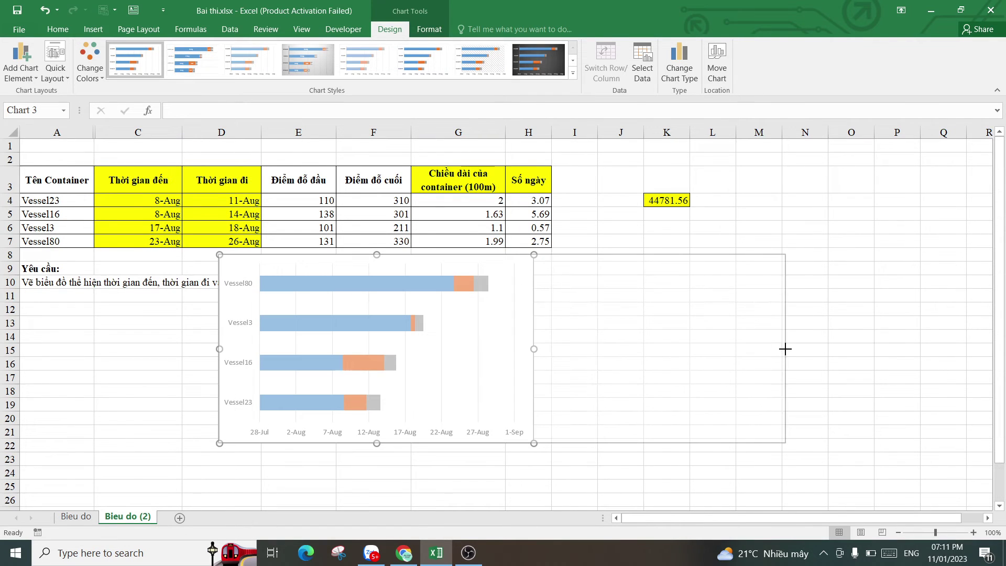
drag(220, 349, 118, 349)
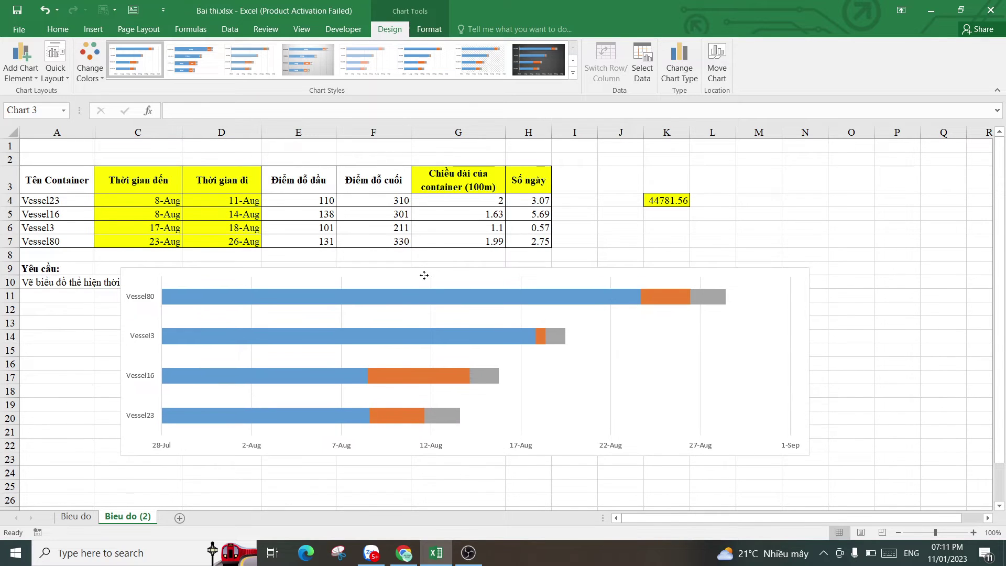
drag(420, 262, 433, 266)
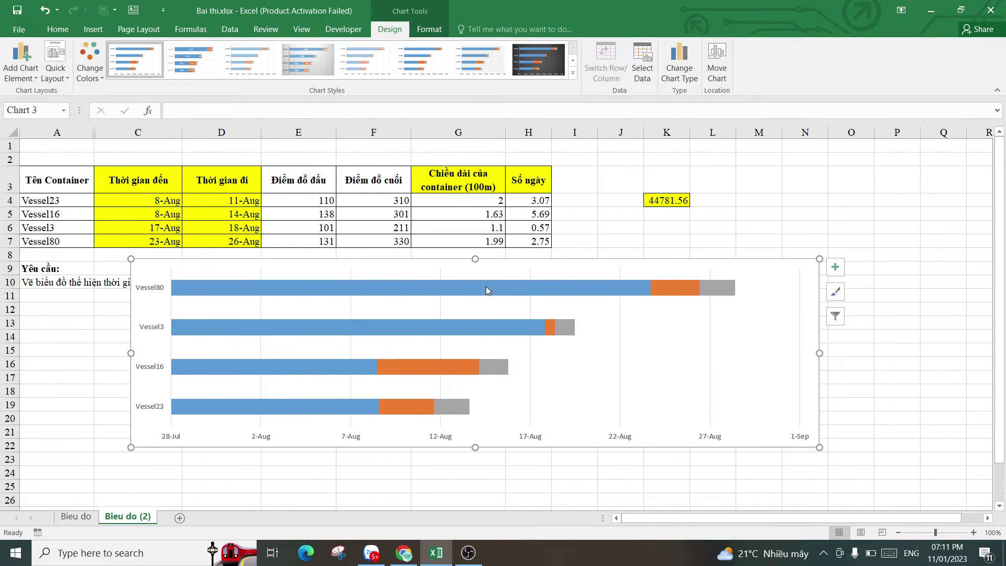
click(467, 292)
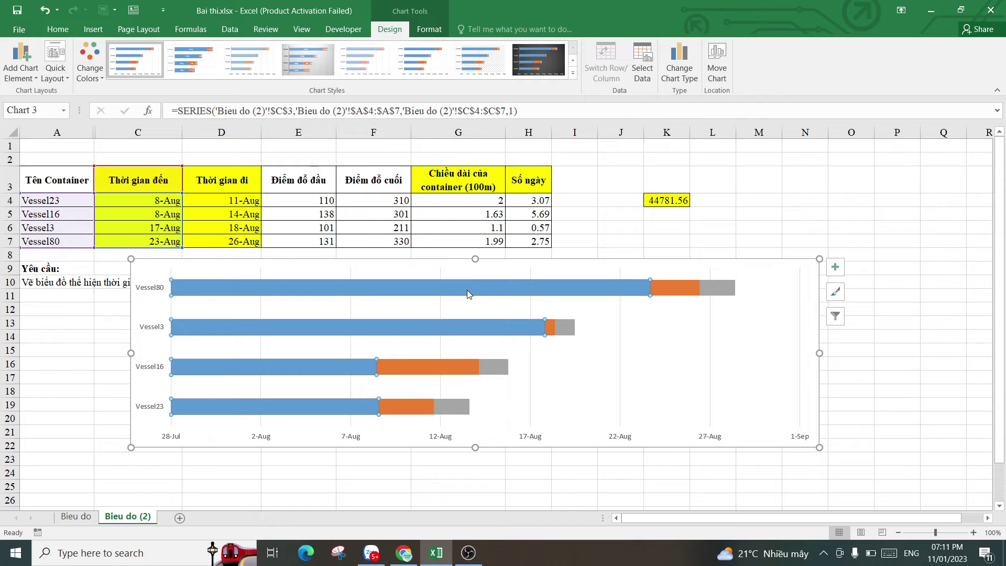
Step: Set the blue arrival-date bars to No Fill so the remaining bars float Gantt-style
right_click(501, 289)
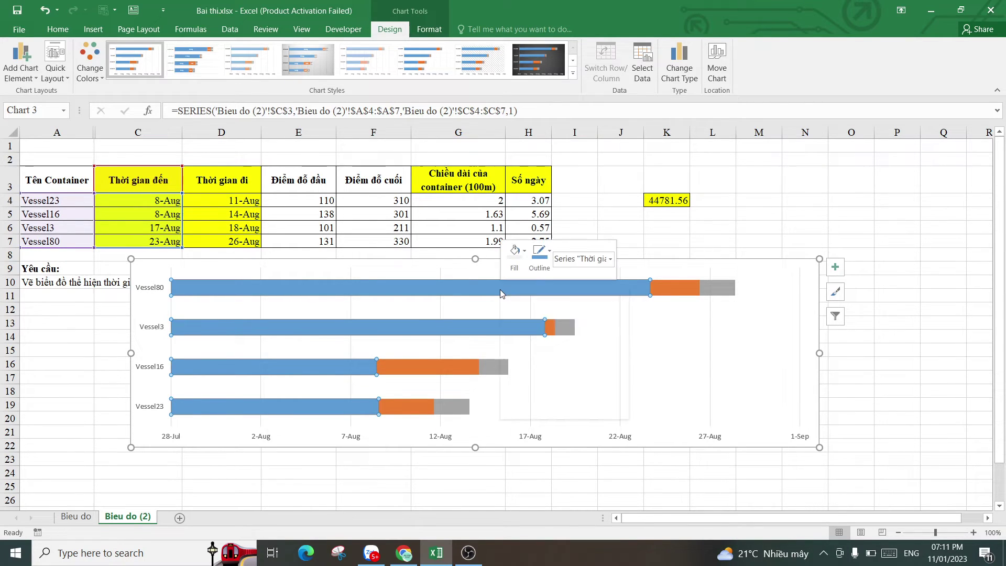
click(521, 261)
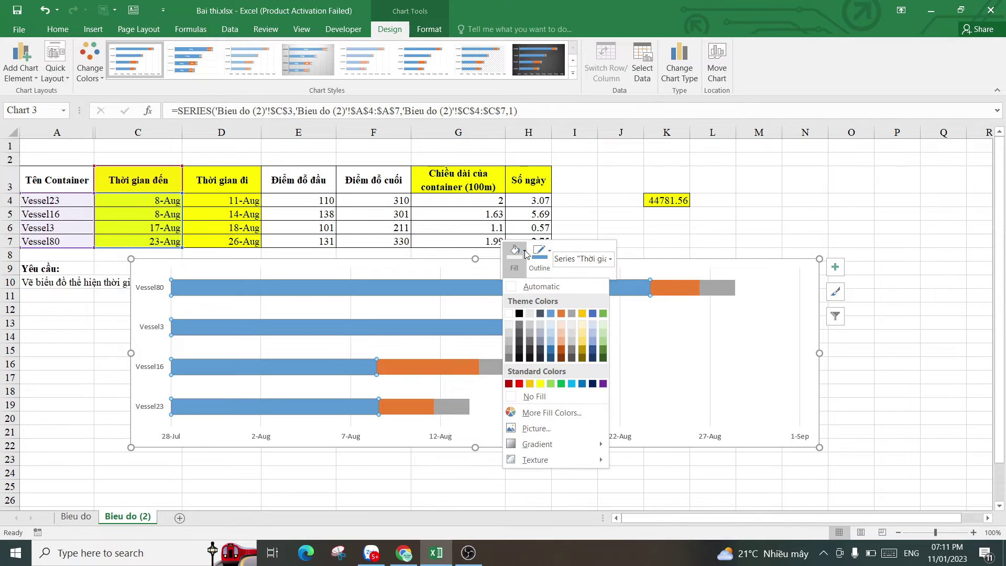
click(530, 397)
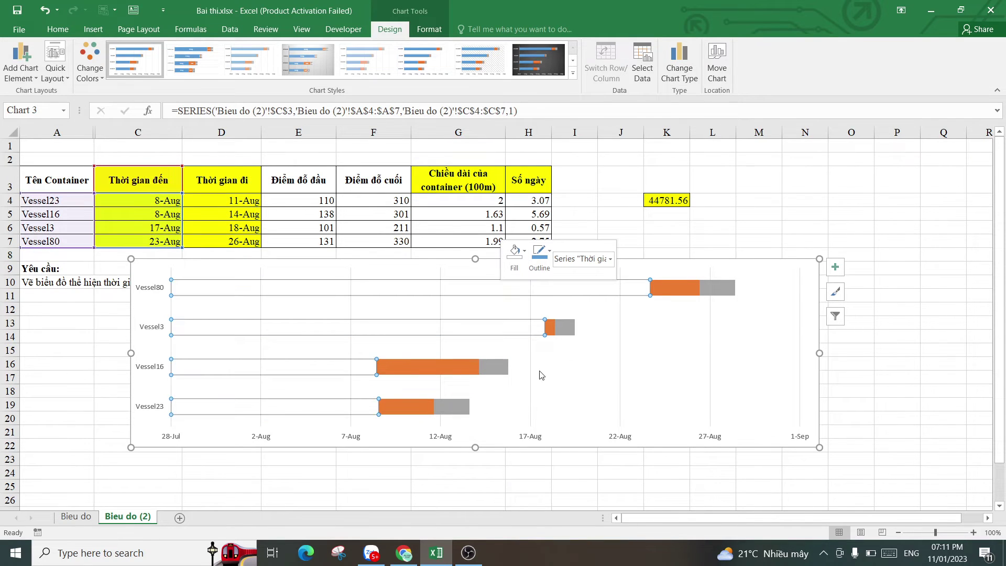
click(790, 210)
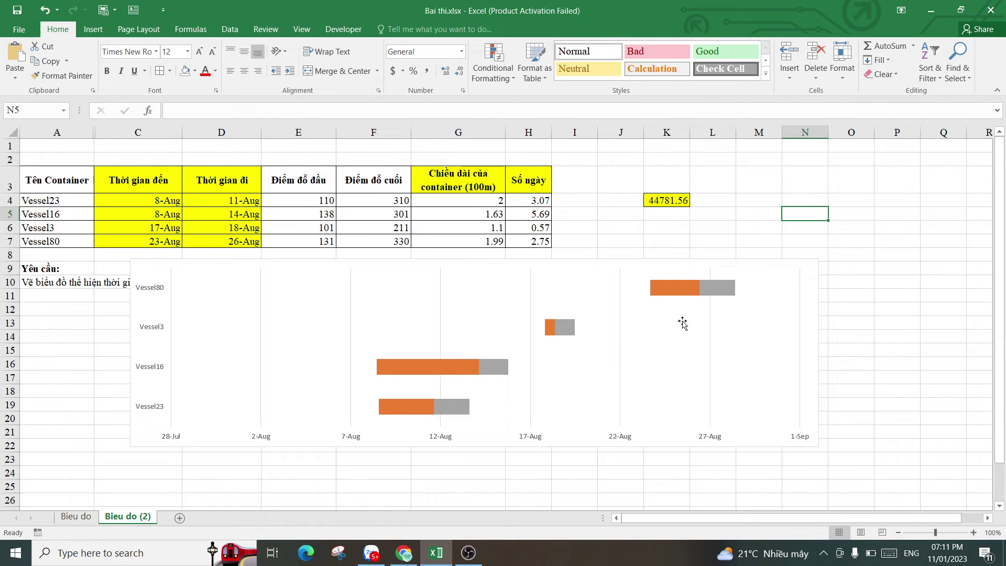
click(717, 290)
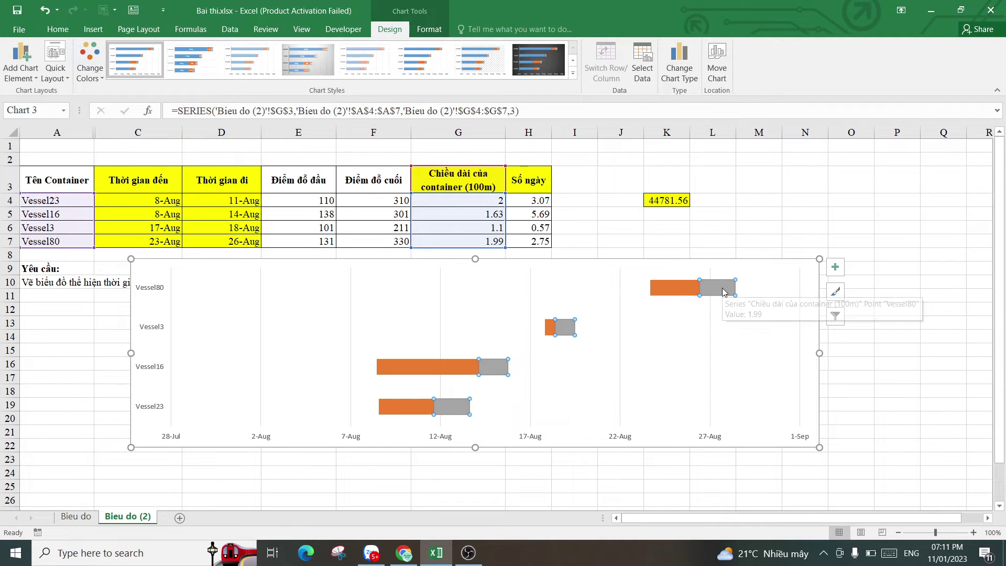
mouse_move(719, 287)
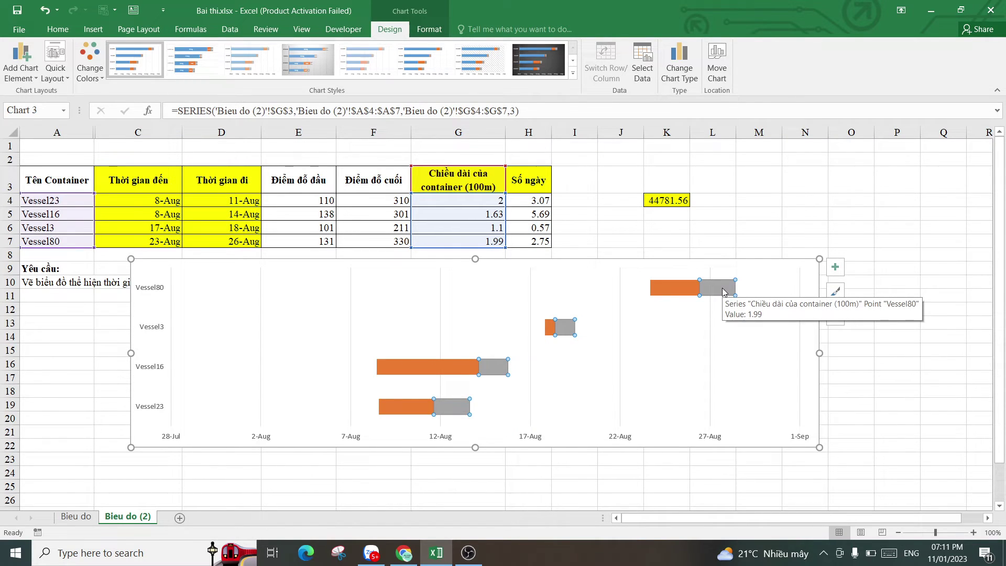
Step: Add data labels to the grey container-length bars showing 2, 1.63, 1.1 and 1.99
right_click(723, 290)
mouse_move(771, 375)
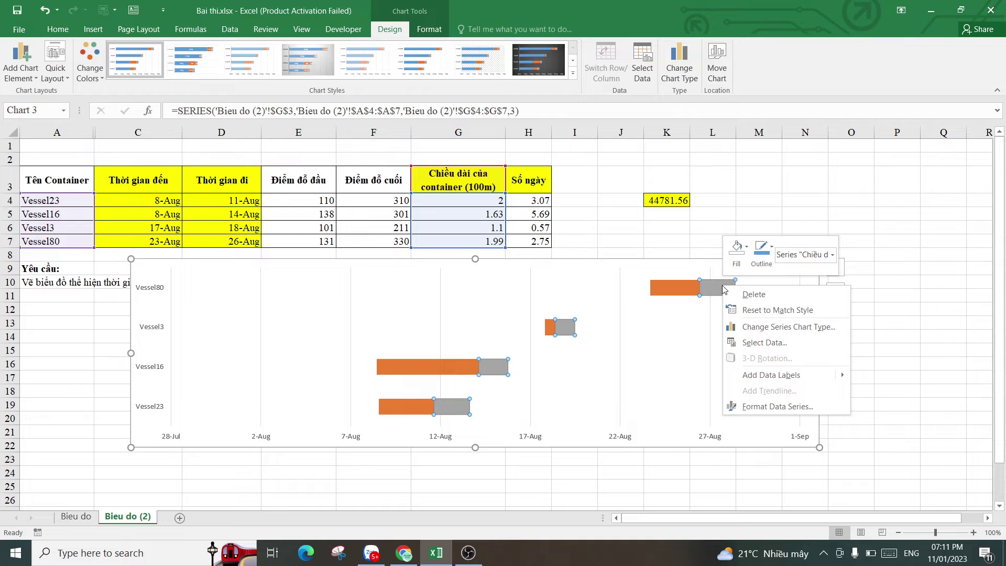
click(763, 379)
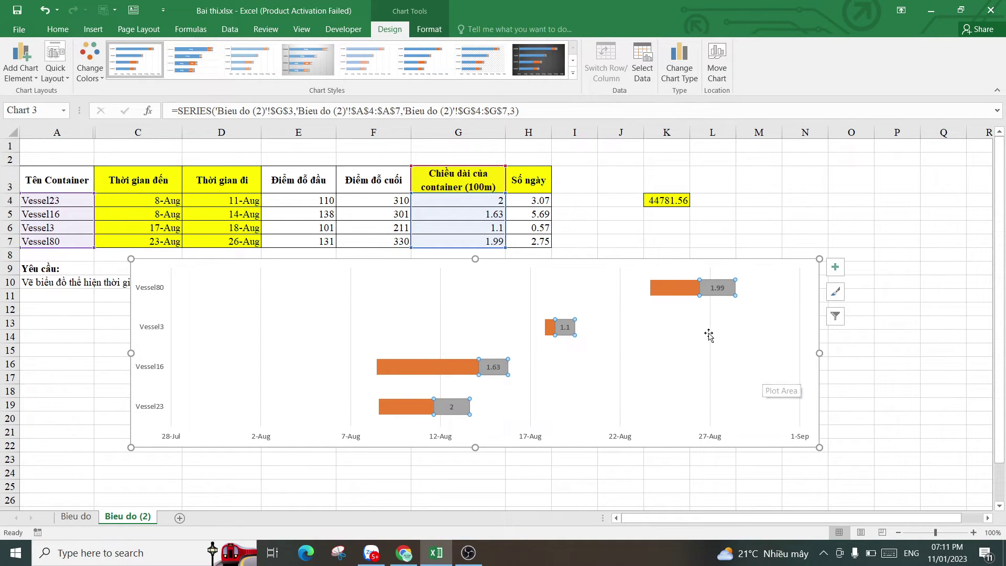
click(812, 212)
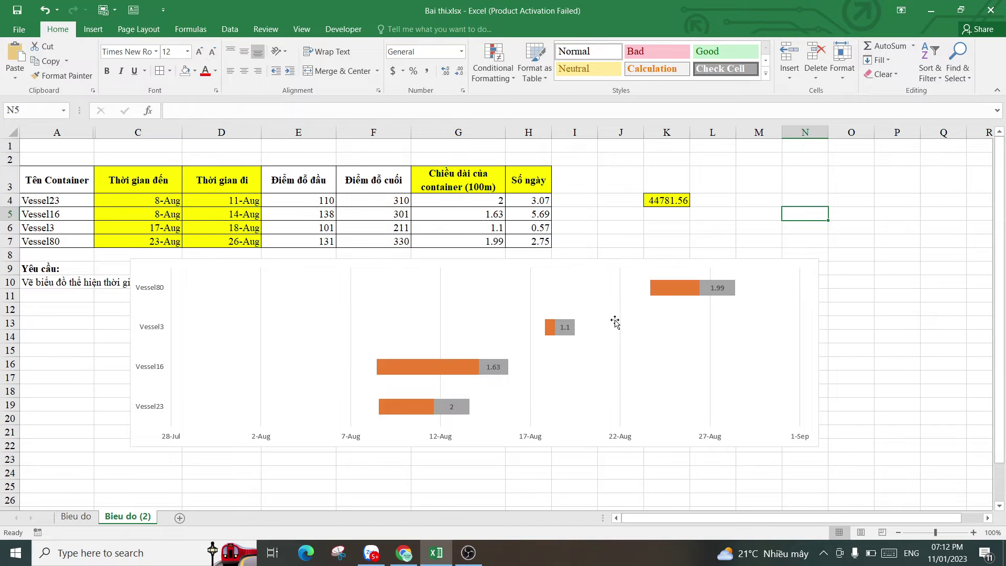
Step: Label the hidden arrival-date series at Inside End, showing 8-Aug, 17-Aug and 23-Aug
click(642, 291)
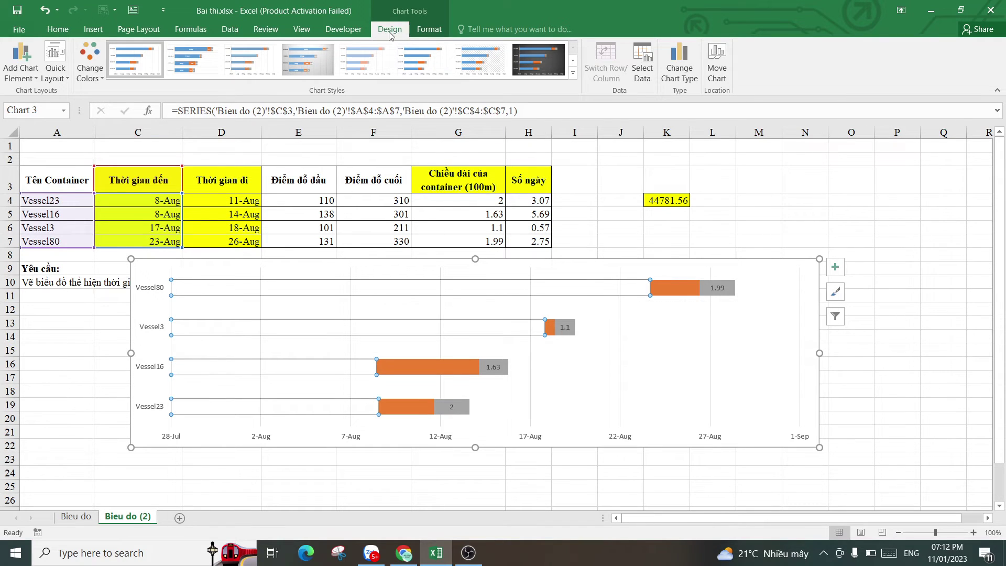
click(29, 79)
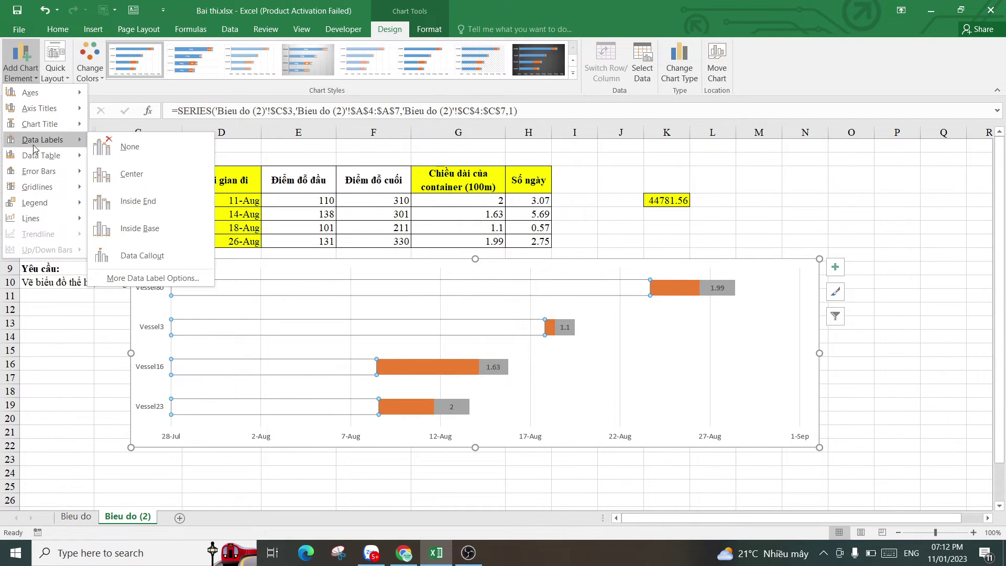
mouse_move(42, 139)
click(132, 202)
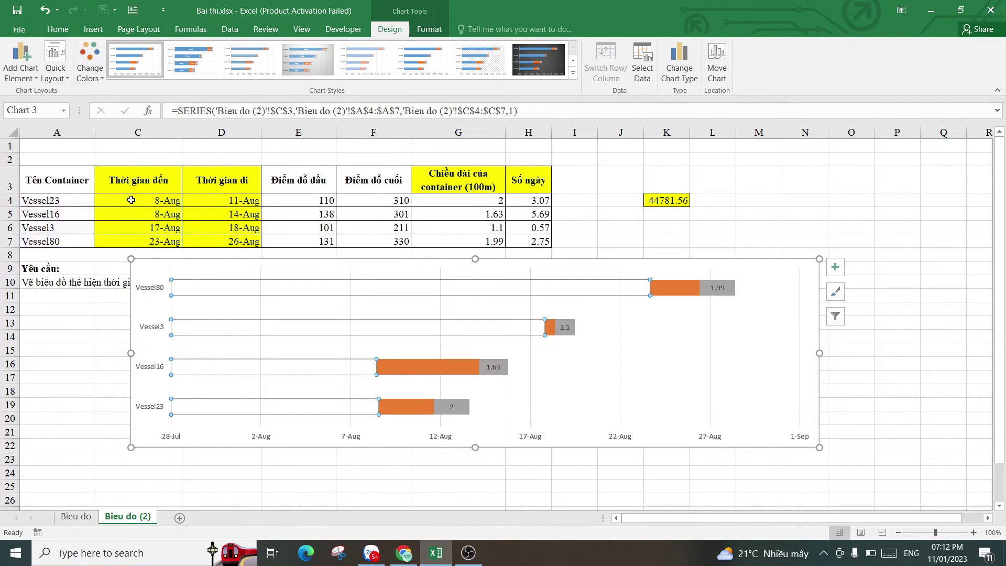
click(807, 203)
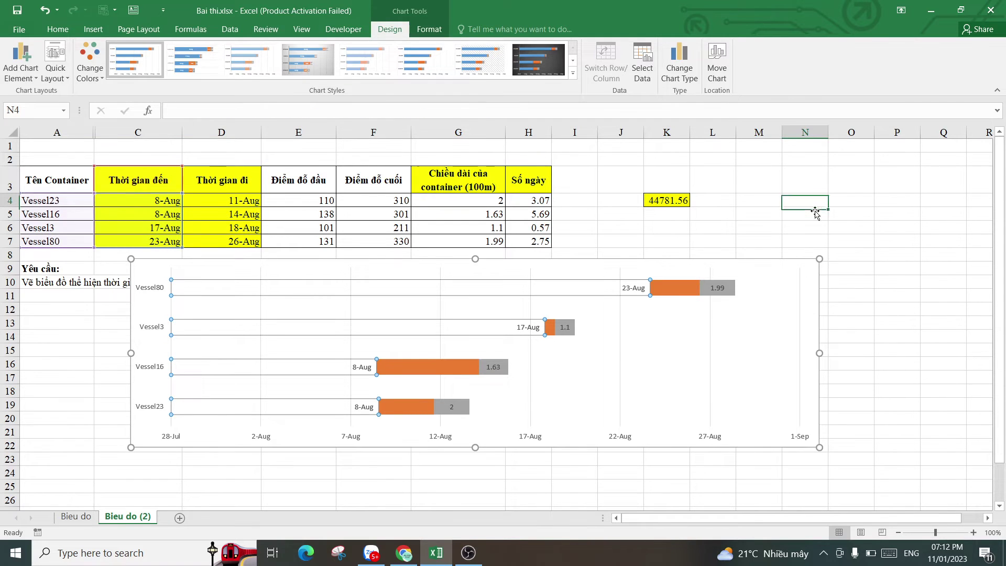
click(687, 272)
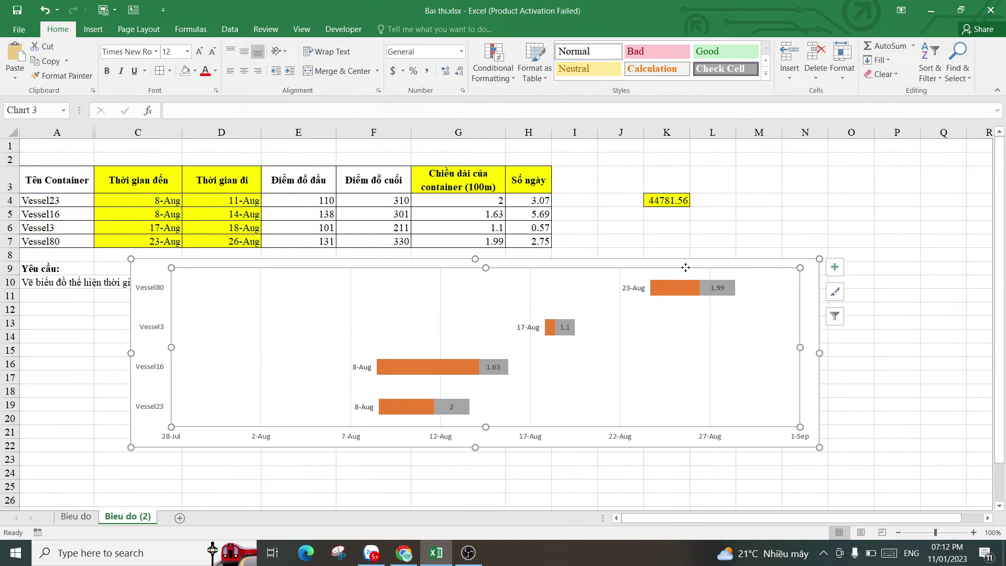
click(506, 442)
click(257, 440)
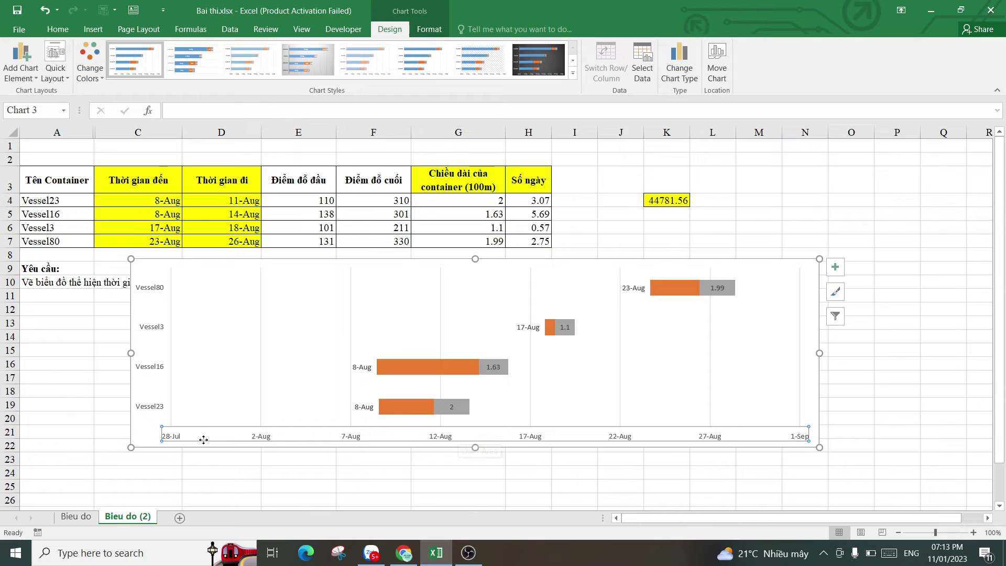
Step: Open the date axis settings and select its 44770 minimum bound value
right_click(531, 438)
key(Escape)
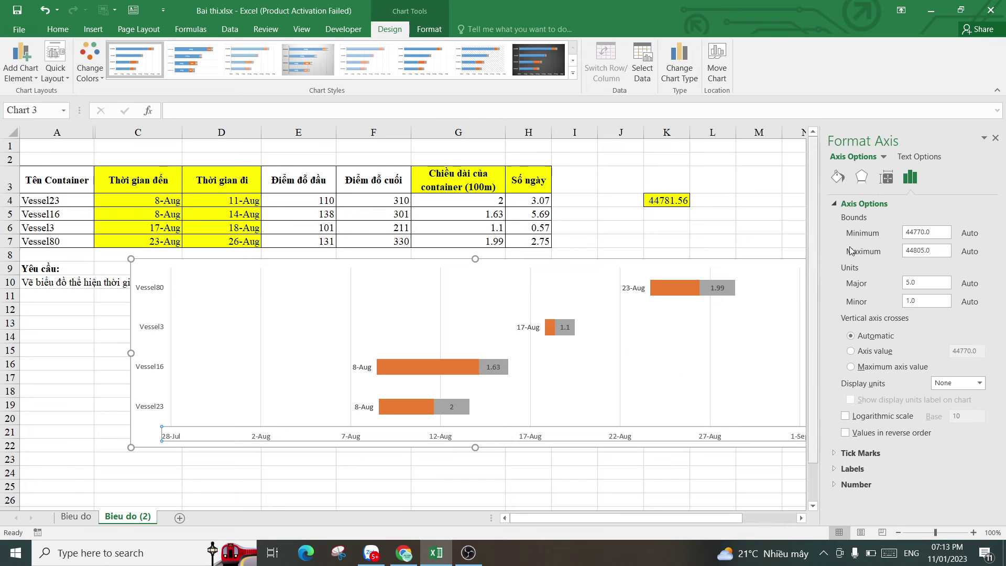
drag(935, 233, 906, 236)
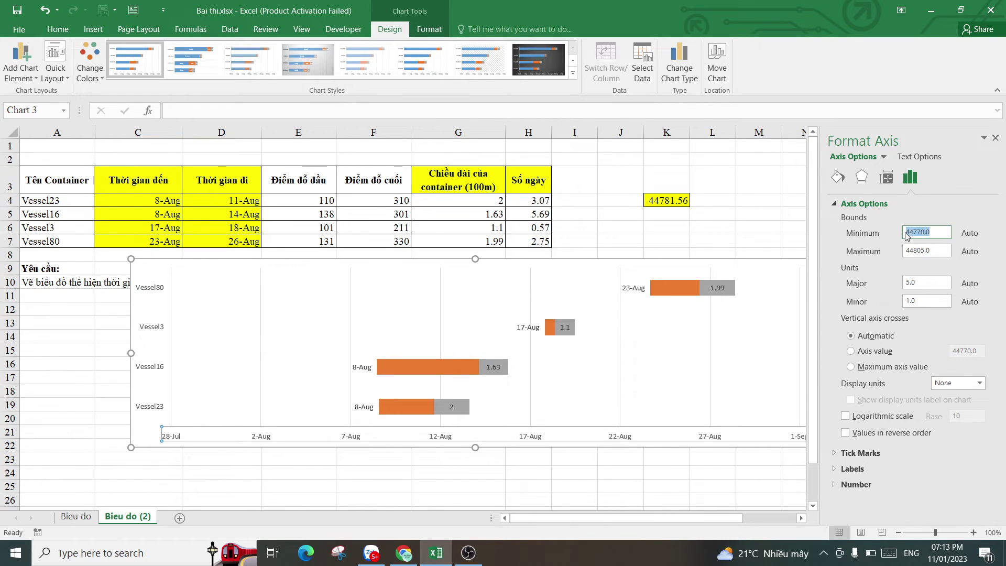
click(935, 233)
drag(930, 232, 893, 231)
Step: Copy the 8-Aug arrival date from C4 into K6
click(673, 226)
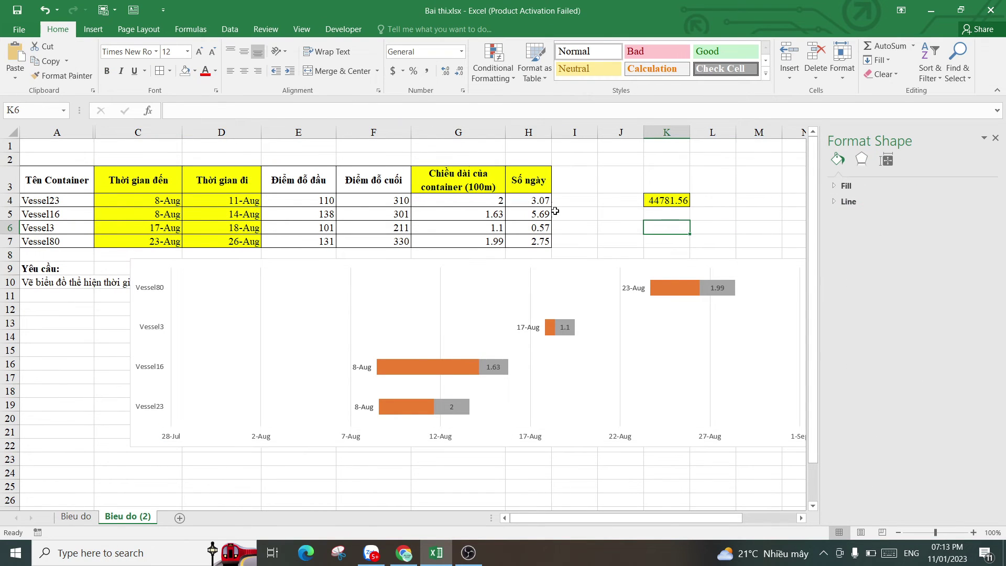
click(157, 200)
right_click(156, 200)
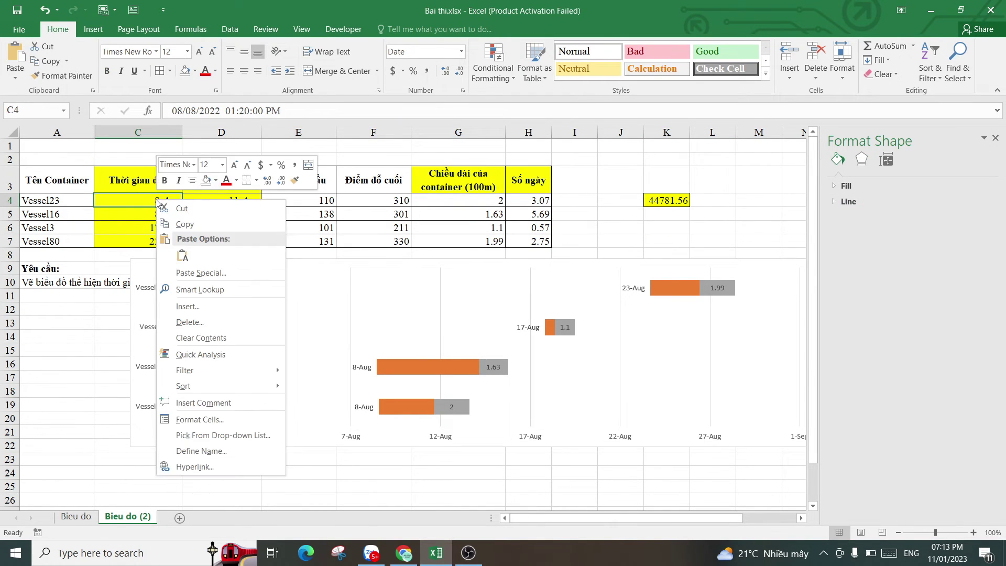
click(182, 225)
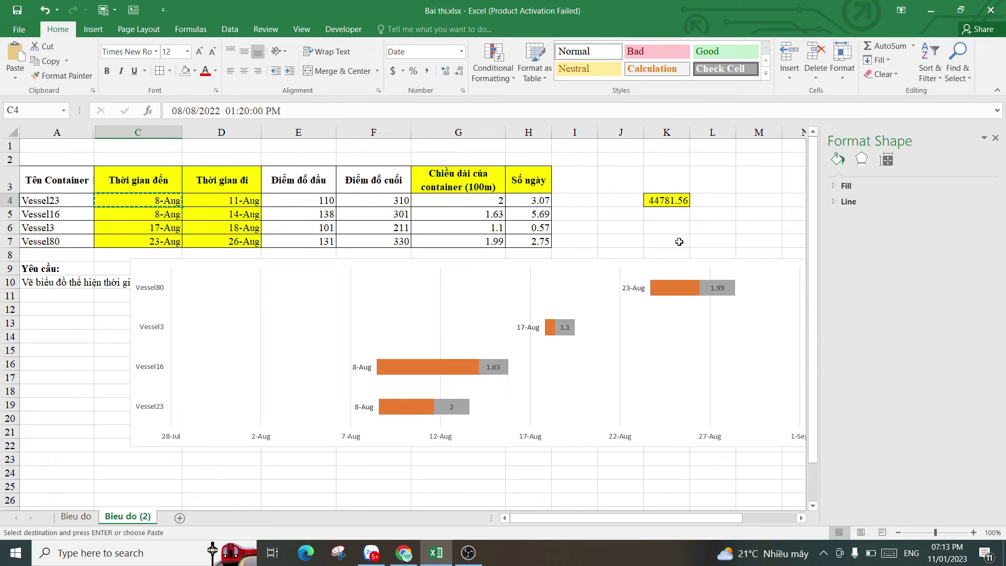
click(658, 227)
right_click(658, 227)
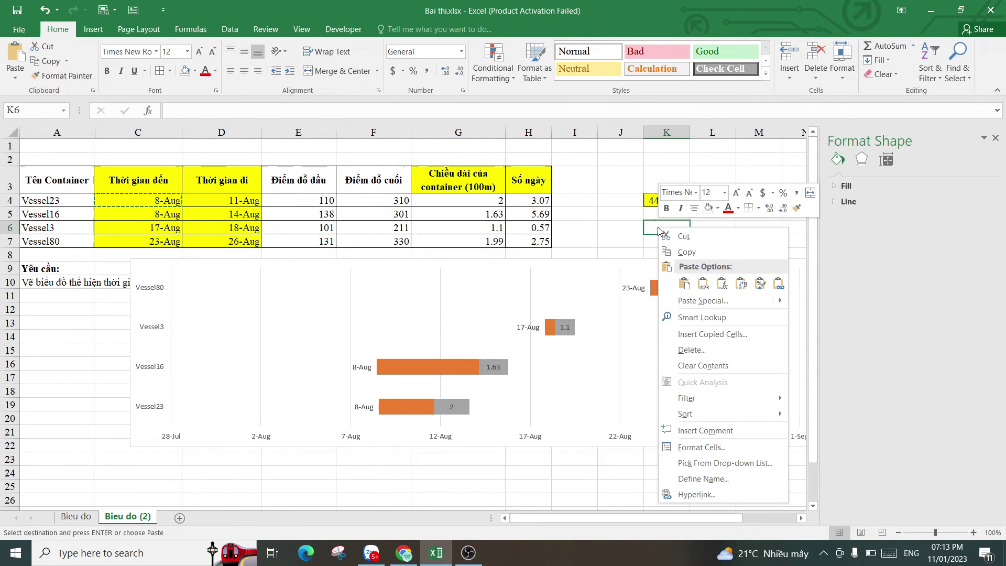
click(683, 281)
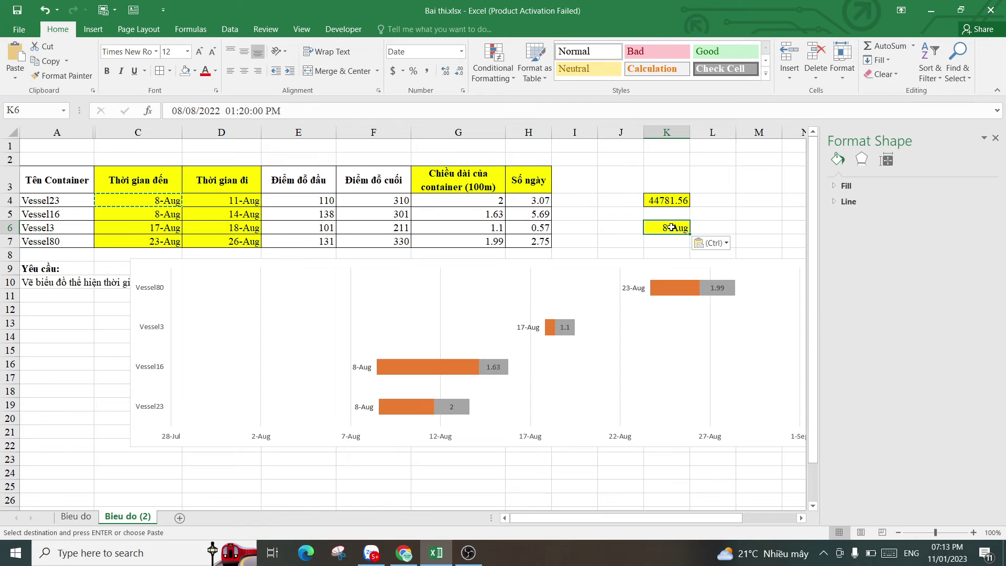
Step: Format K6 as Number so it shows the serial 44781.56
click(460, 52)
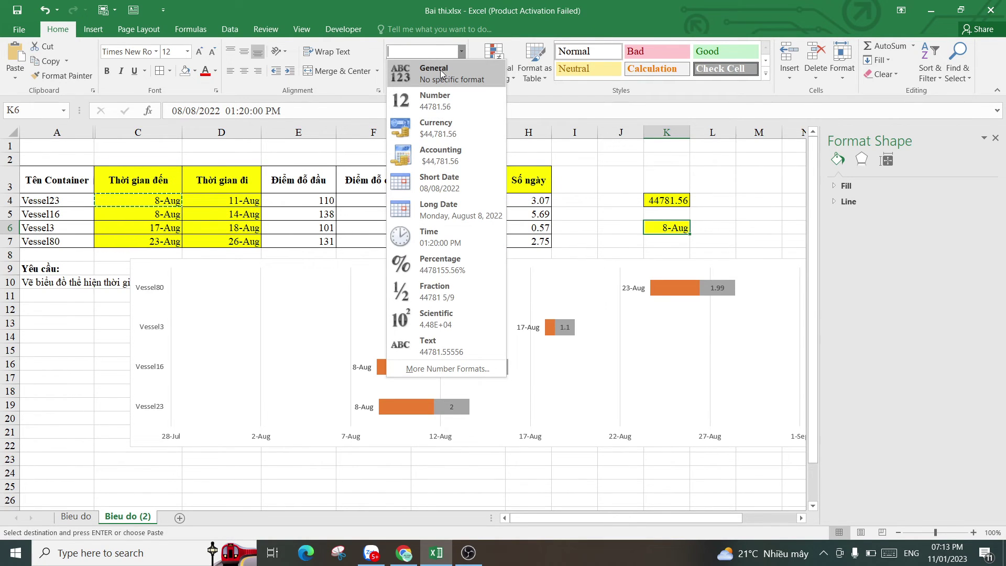
click(435, 100)
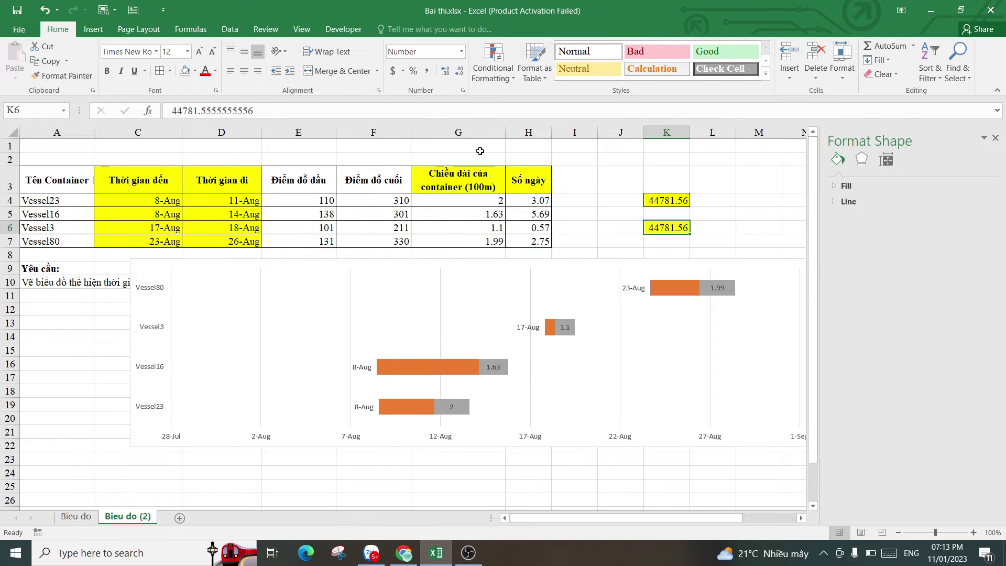
click(727, 221)
click(681, 230)
Step: Set the date axis minimum bound to 44780 and the major unit to 2
click(534, 440)
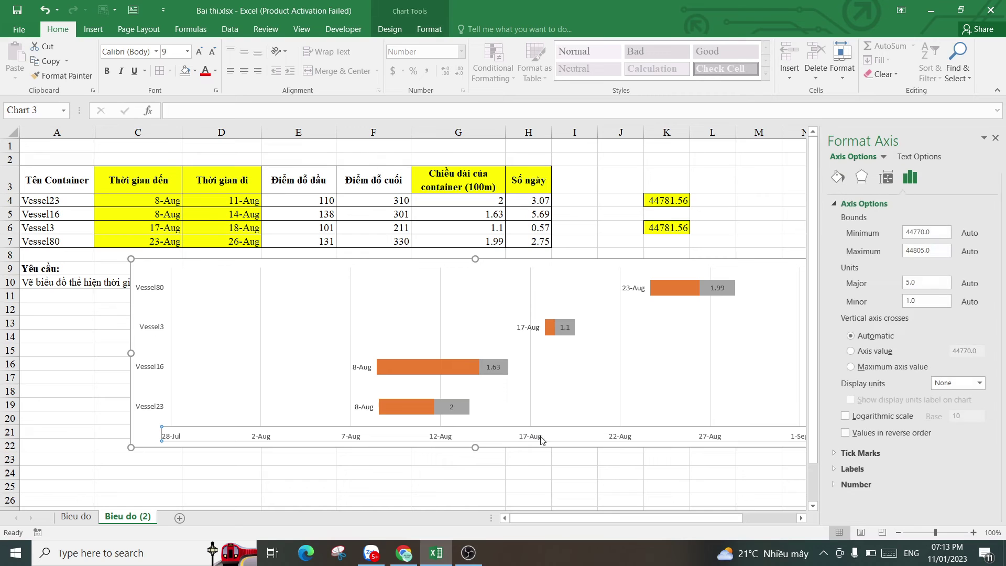
click(923, 232)
key(BackSpace)
text(8)
double_click(908, 283)
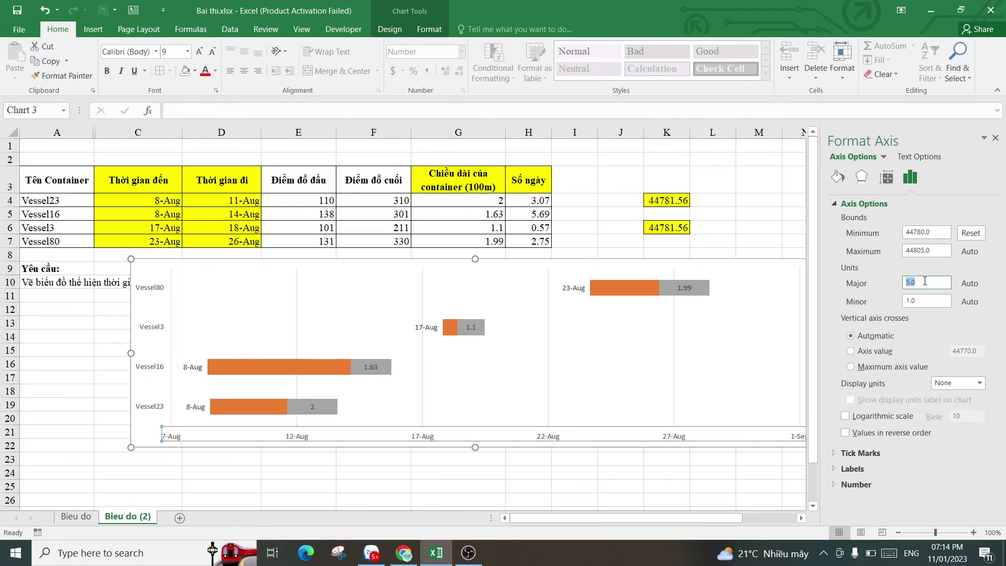
drag(920, 283, 903, 286)
text(2)
drag(927, 232, 904, 232)
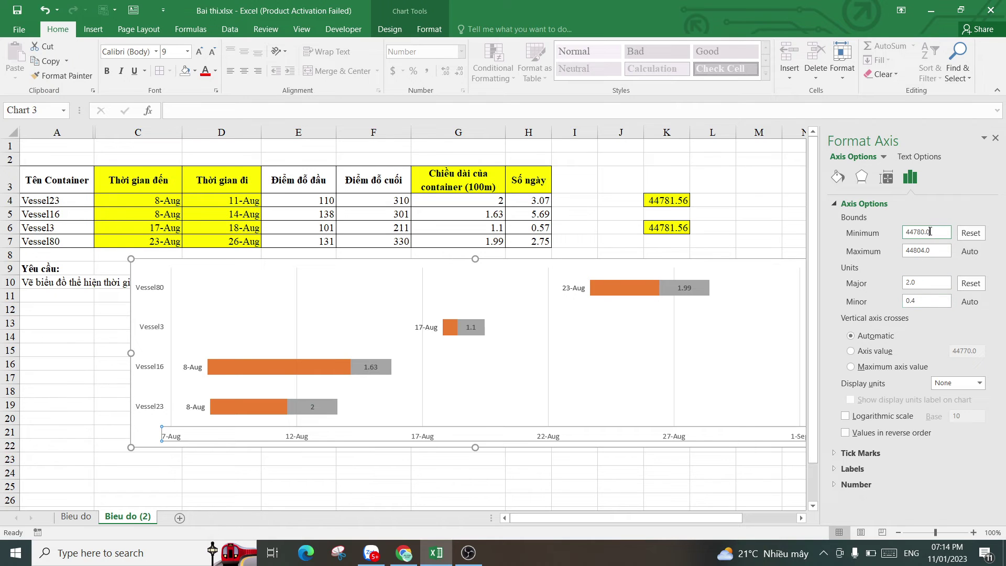
Step: Close the formatting pane and reselect the chart
click(780, 211)
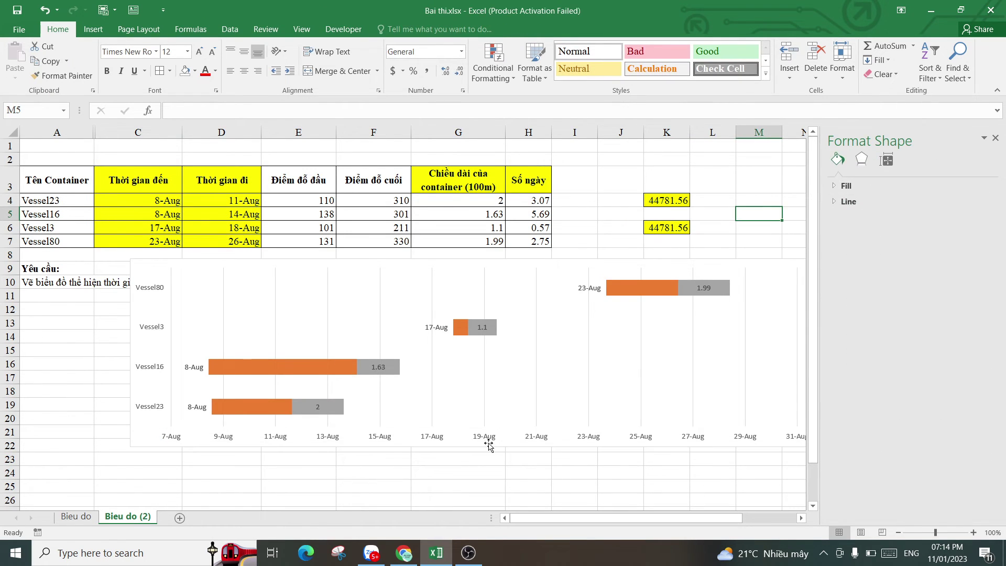
click(388, 469)
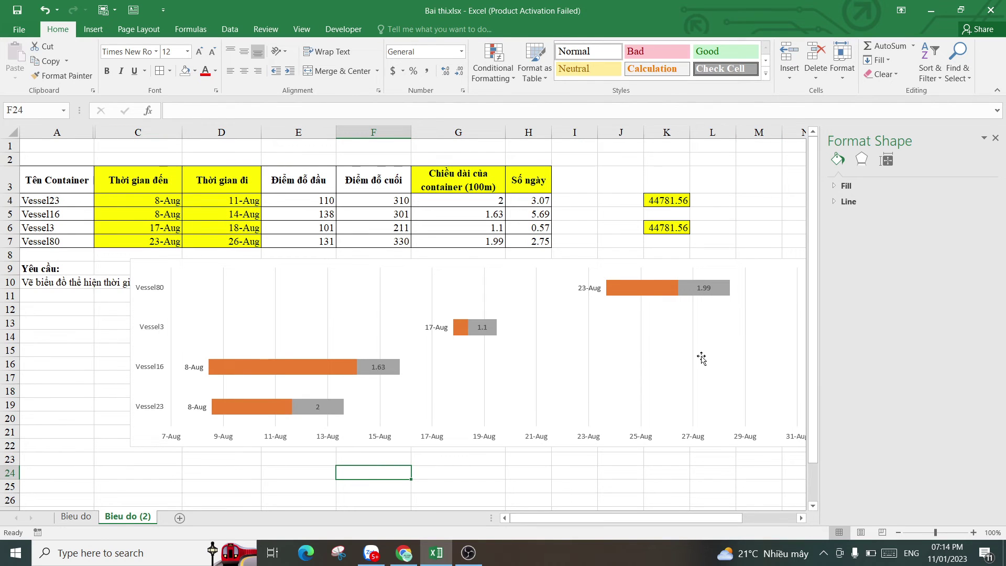
click(996, 138)
click(860, 255)
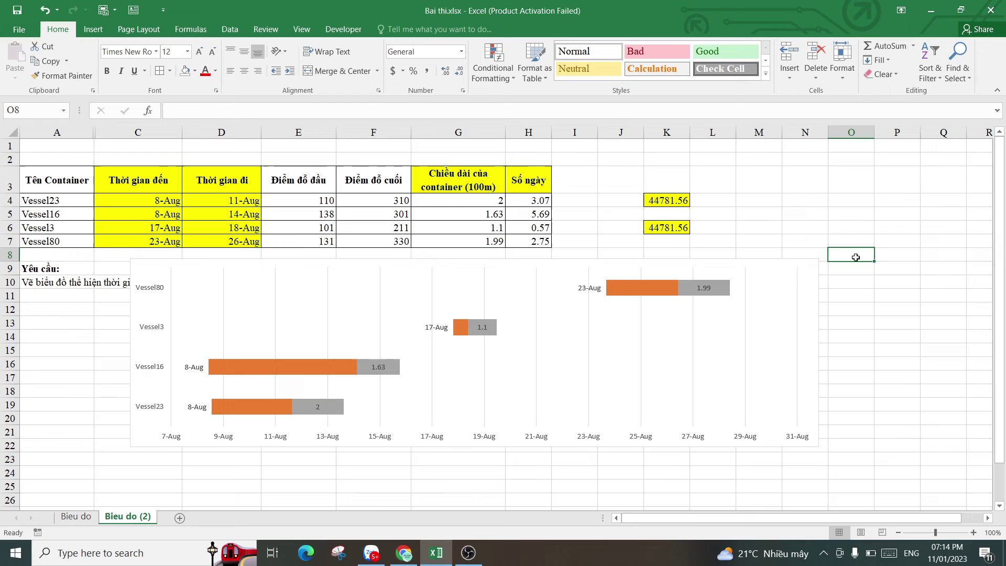
click(786, 270)
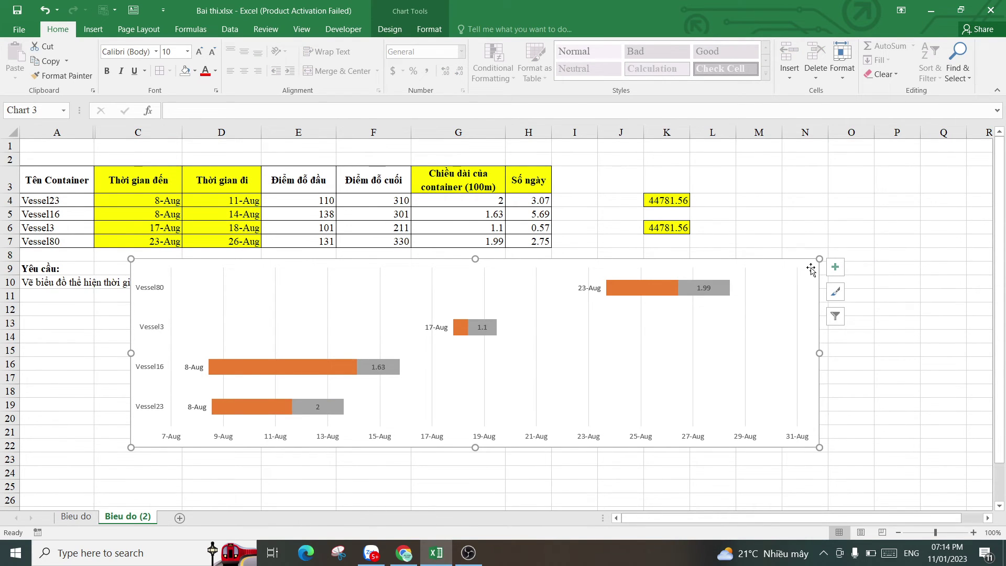
Step: Add a Chart Title placeholder and a data table of vessel figures beneath the bars
click(835, 270)
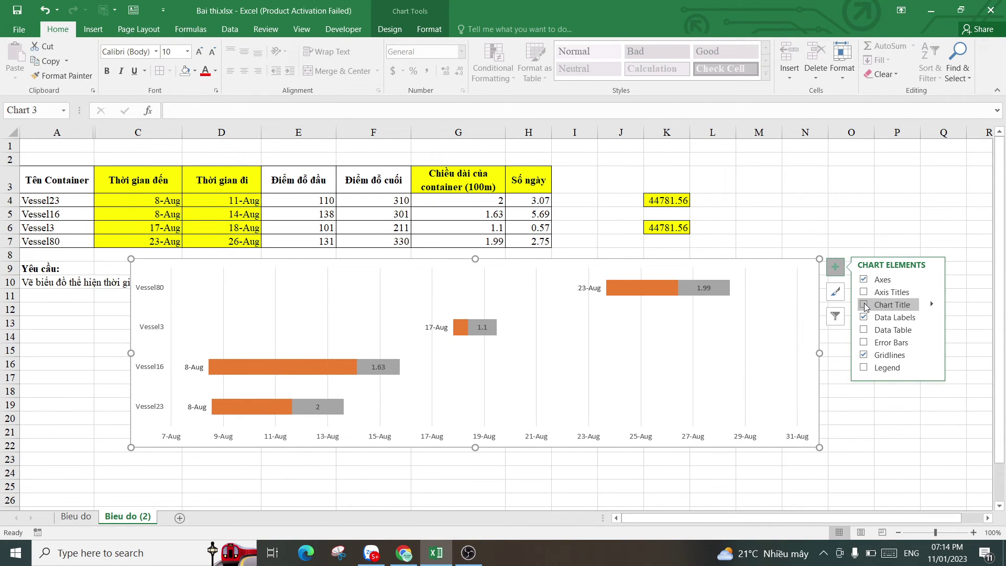
click(864, 305)
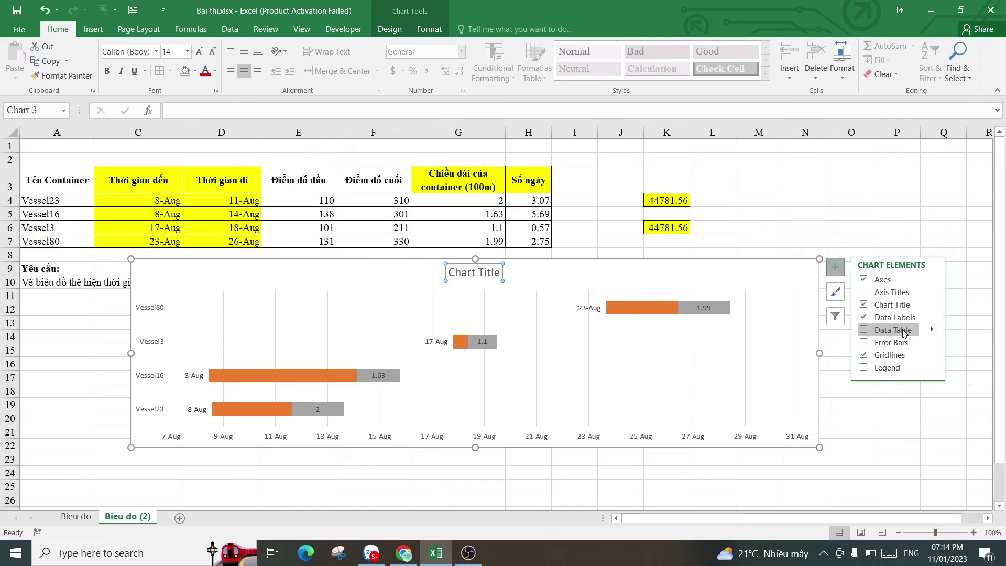
click(882, 331)
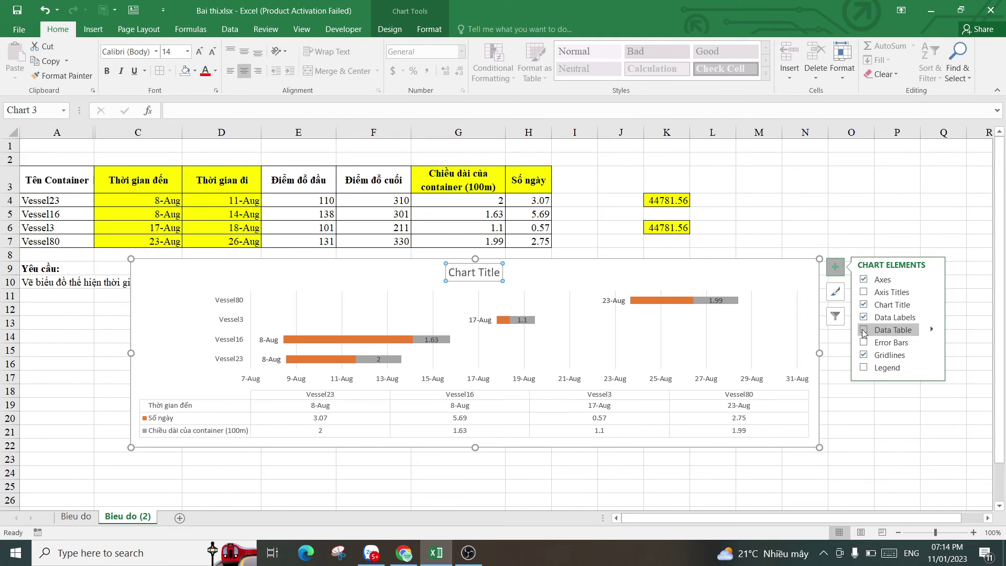
click(865, 331)
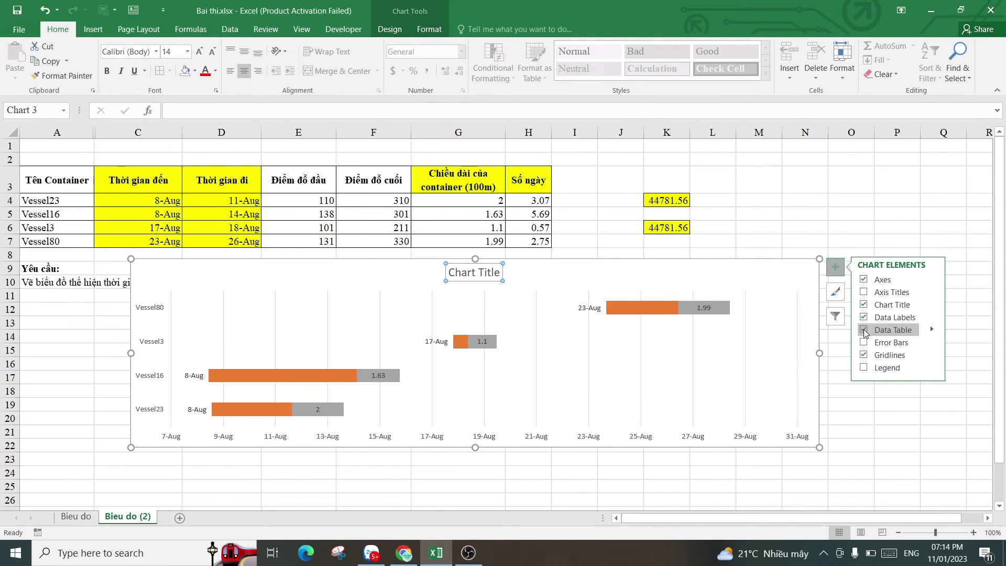
click(865, 330)
click(535, 485)
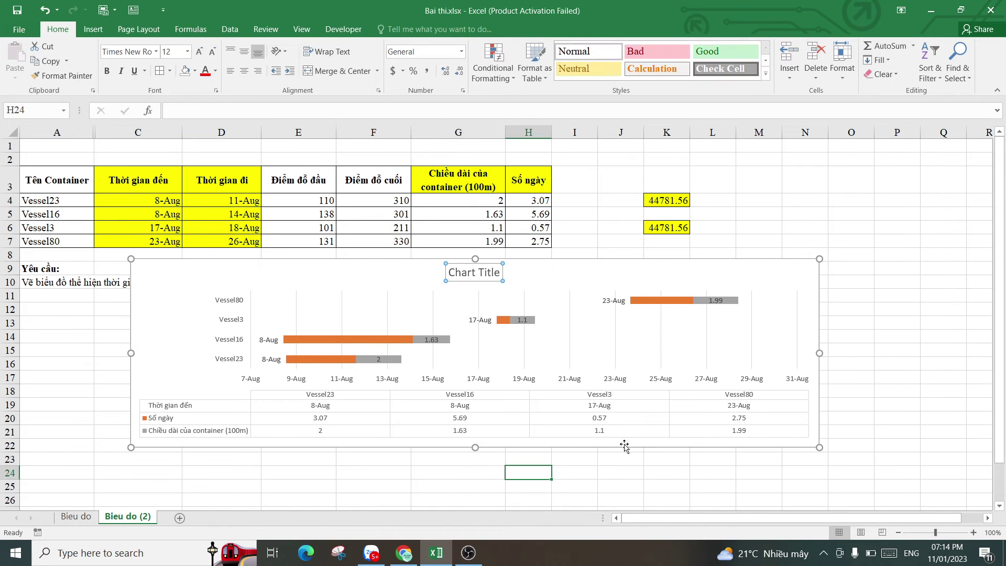
Step: Retitle the chart 'SÂN 1' and move it below the row 10 requirement text
drag(657, 270, 652, 281)
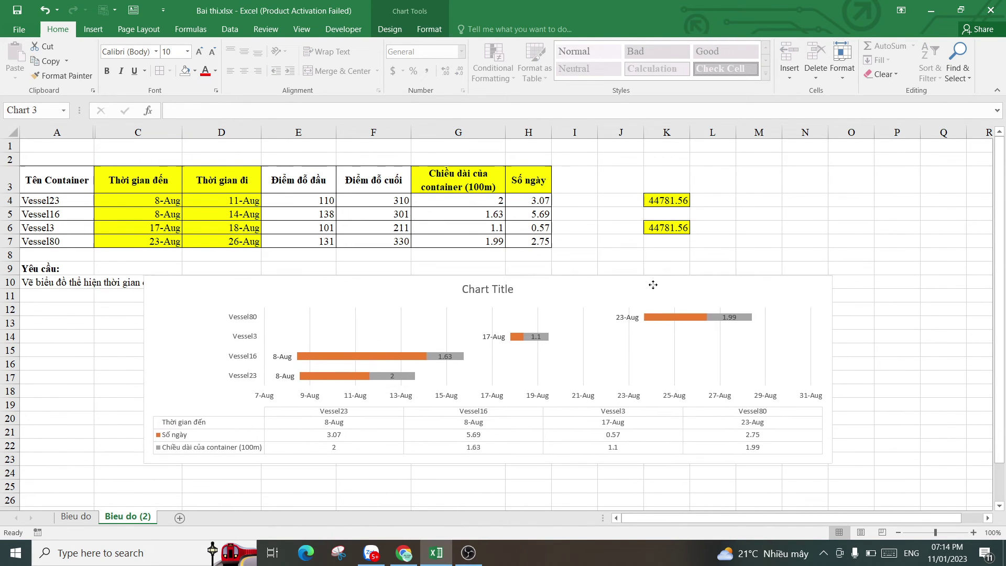
click(493, 283)
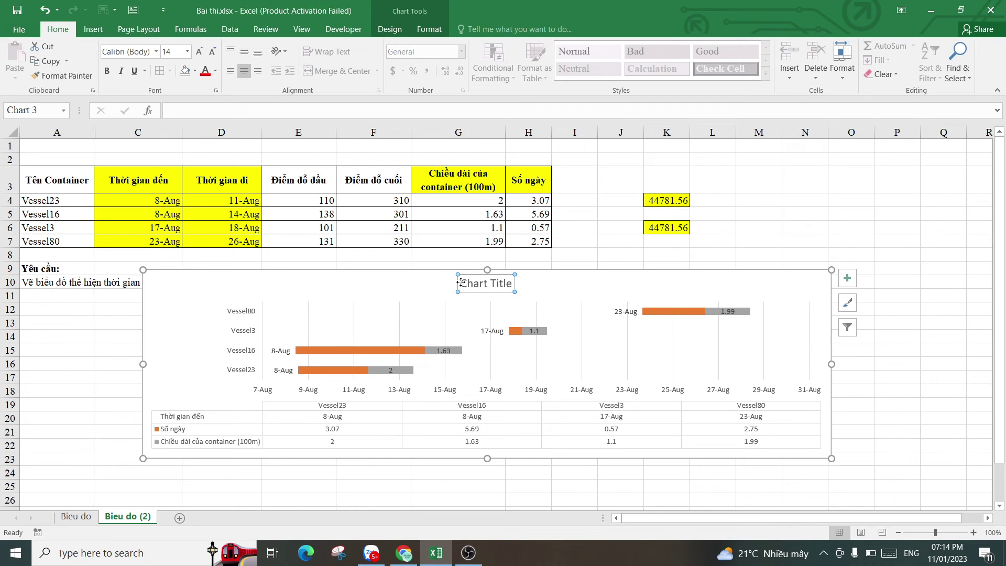
drag(464, 284, 511, 287)
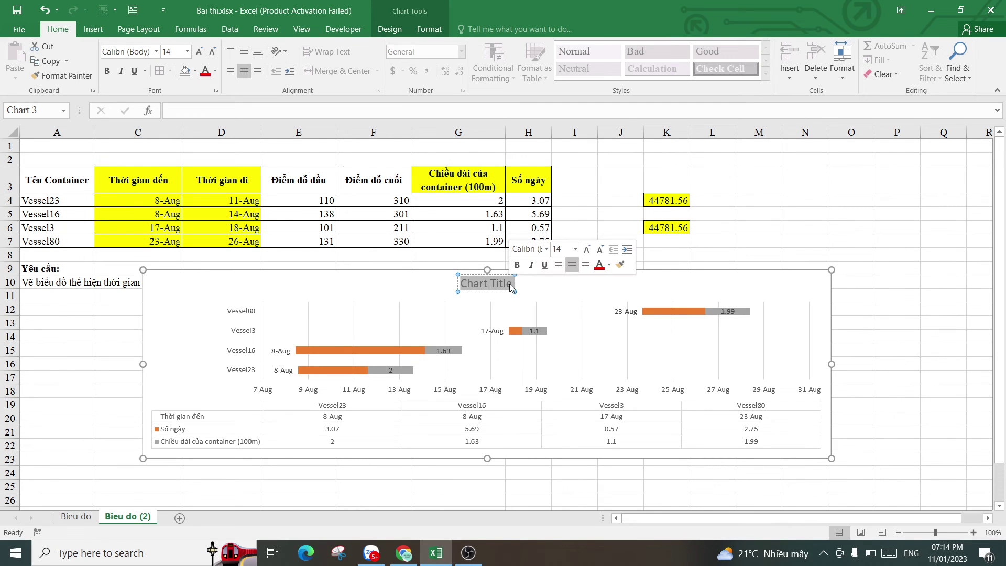
text(S)
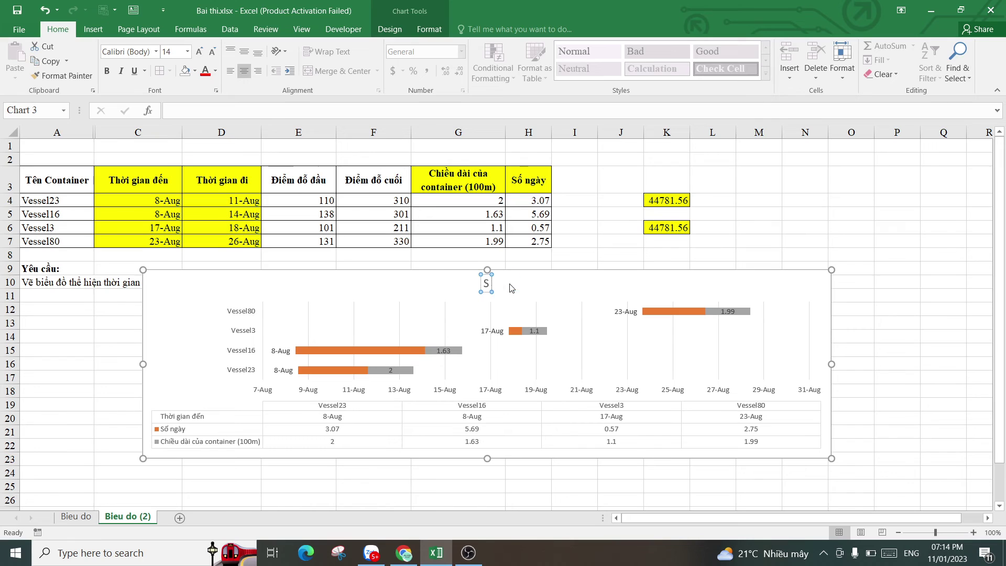
text(AAN 1)
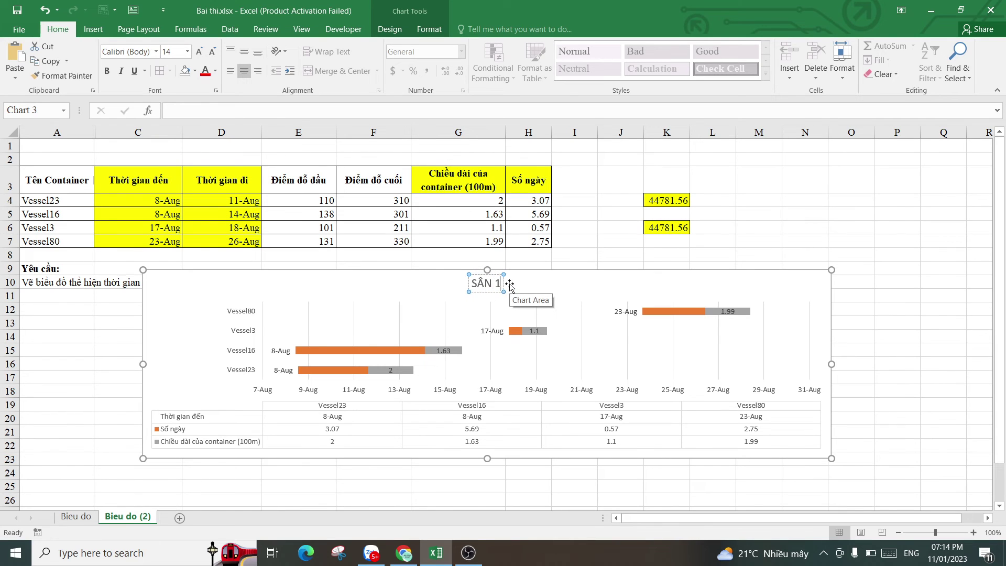
click(802, 225)
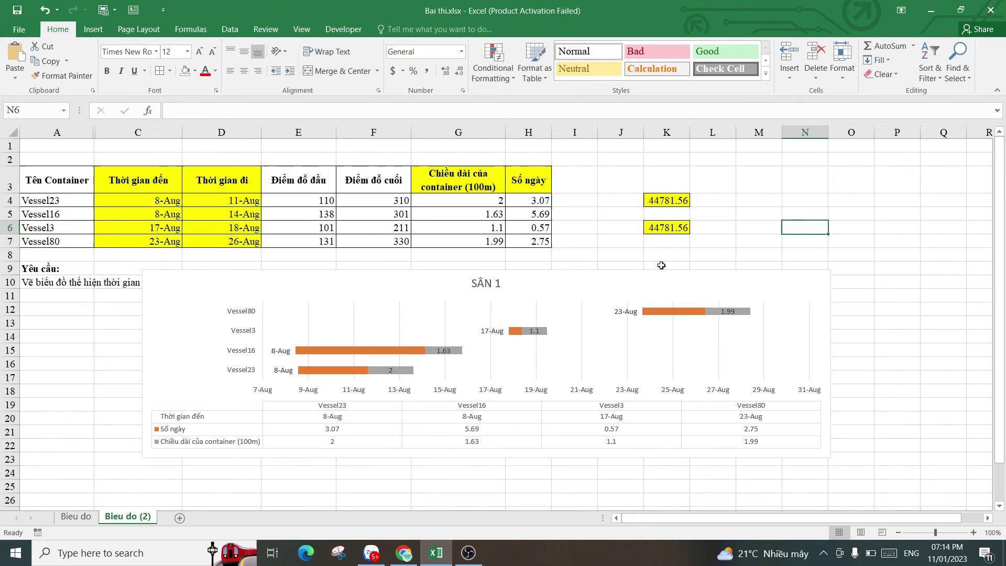
click(583, 284)
drag(584, 284, 571, 302)
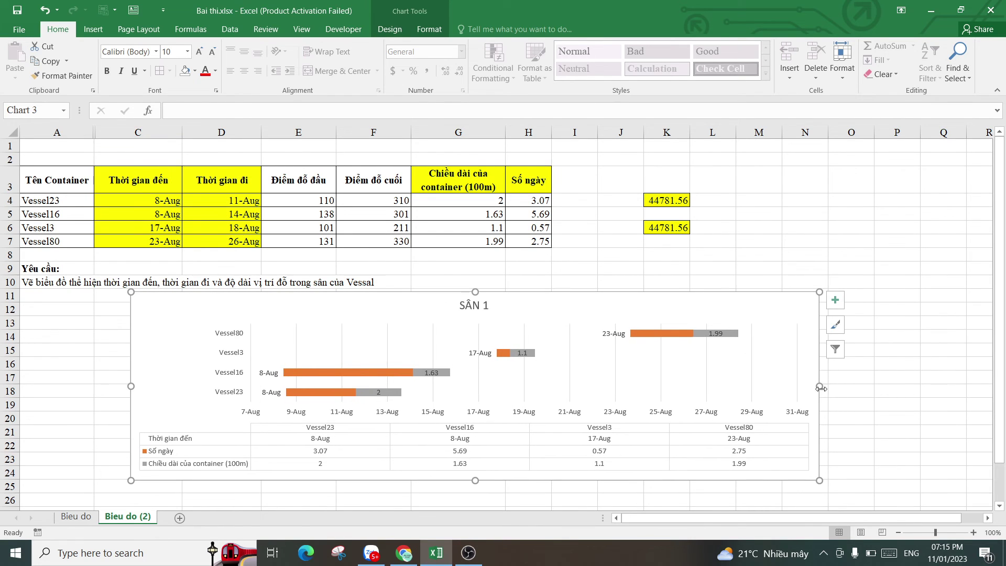
Step: Widen the chart on both sides, browsing chart styles and fill colours without applying any
drag(820, 387, 883, 388)
drag(131, 386, 95, 386)
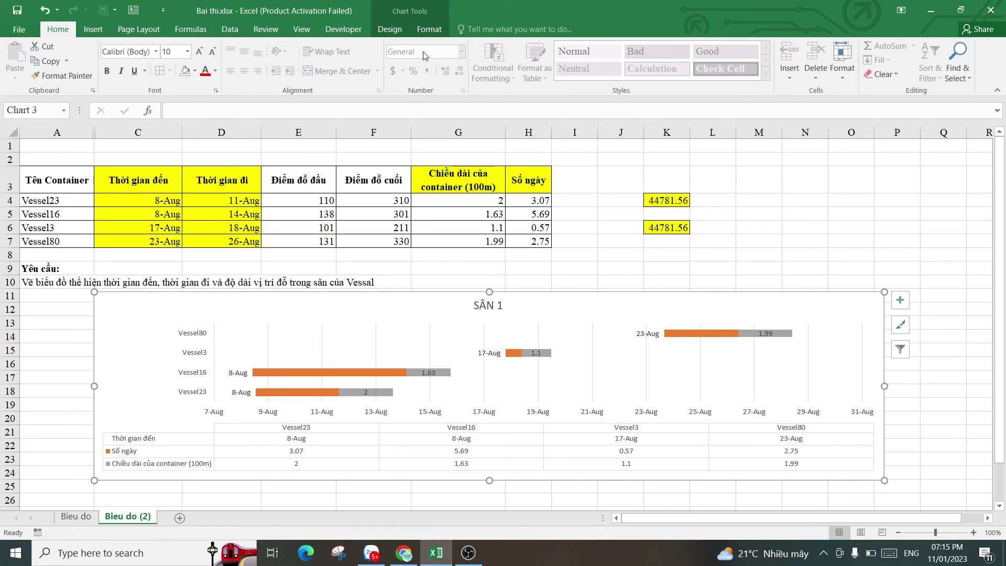
click(389, 29)
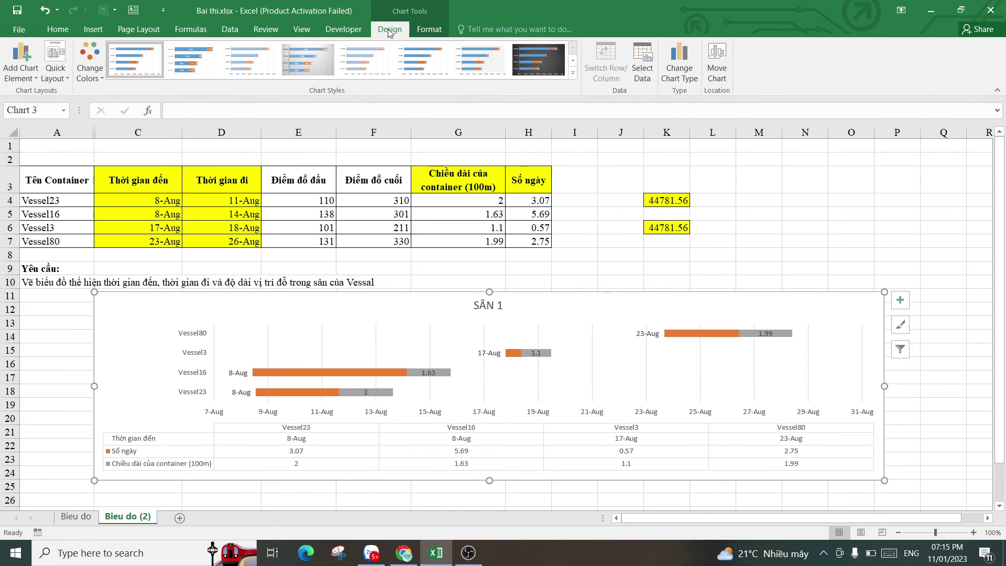
click(573, 73)
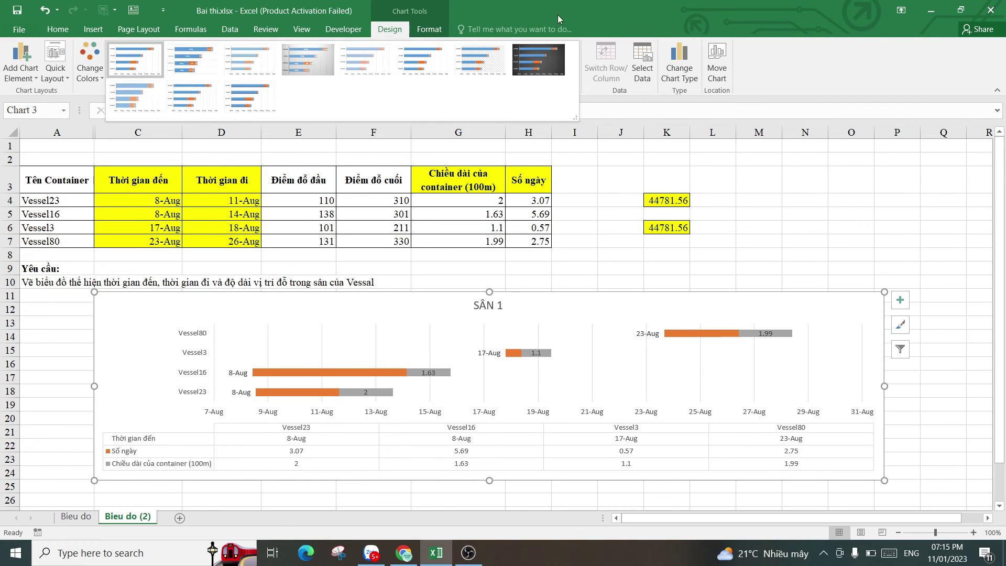
click(824, 241)
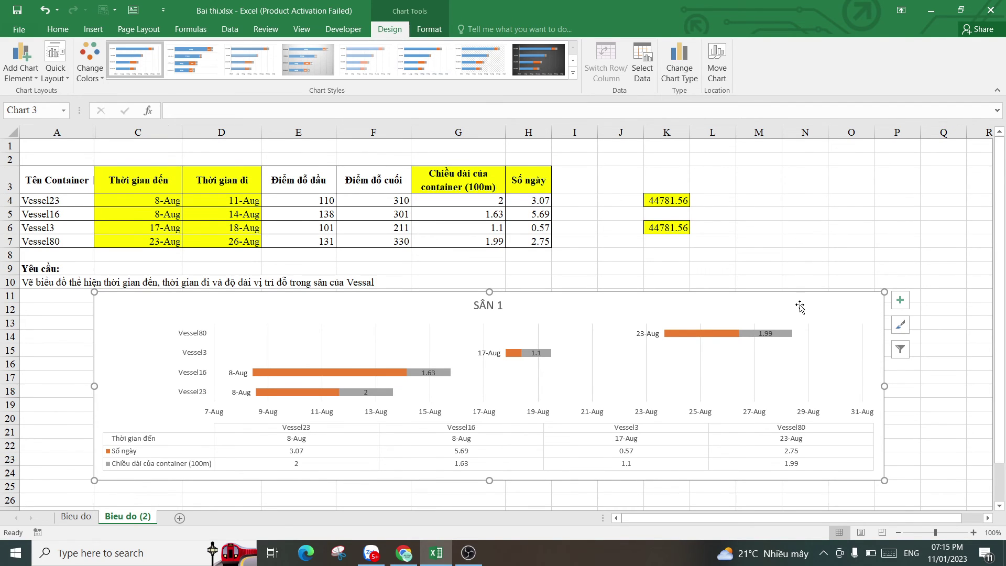
right_click(824, 302)
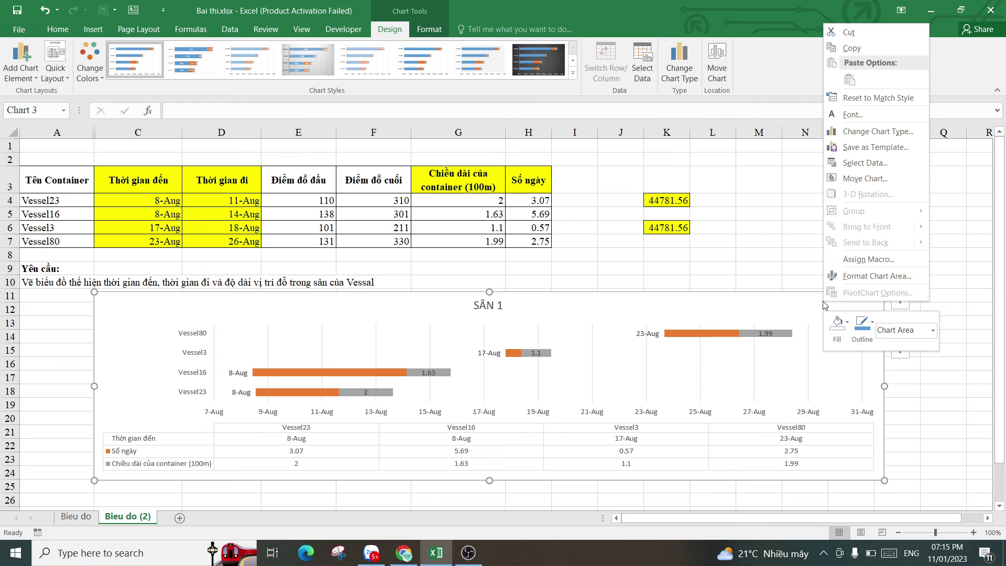
click(848, 327)
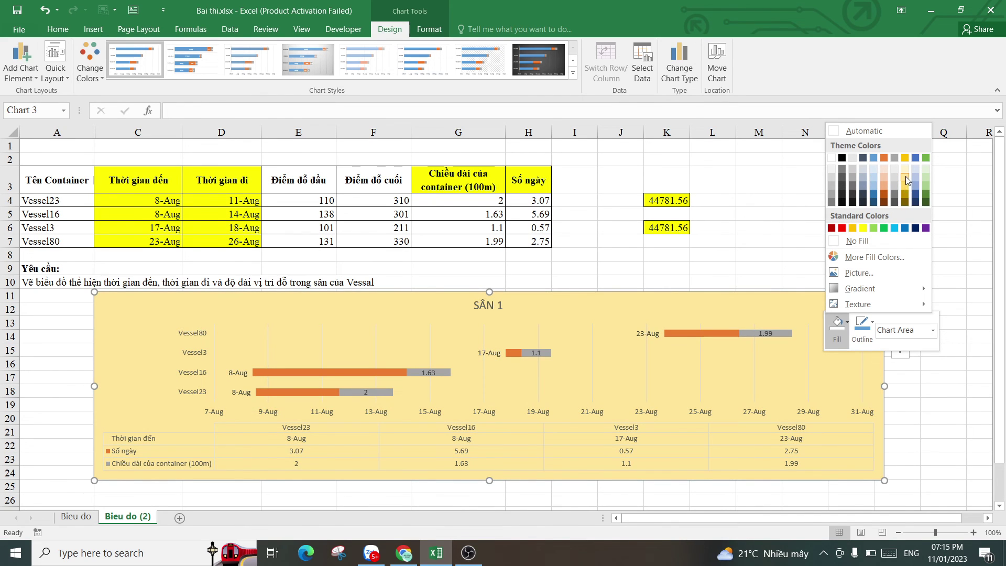
Step: Shift the SÂN 1 chart slightly left beneath the vessel table
click(812, 171)
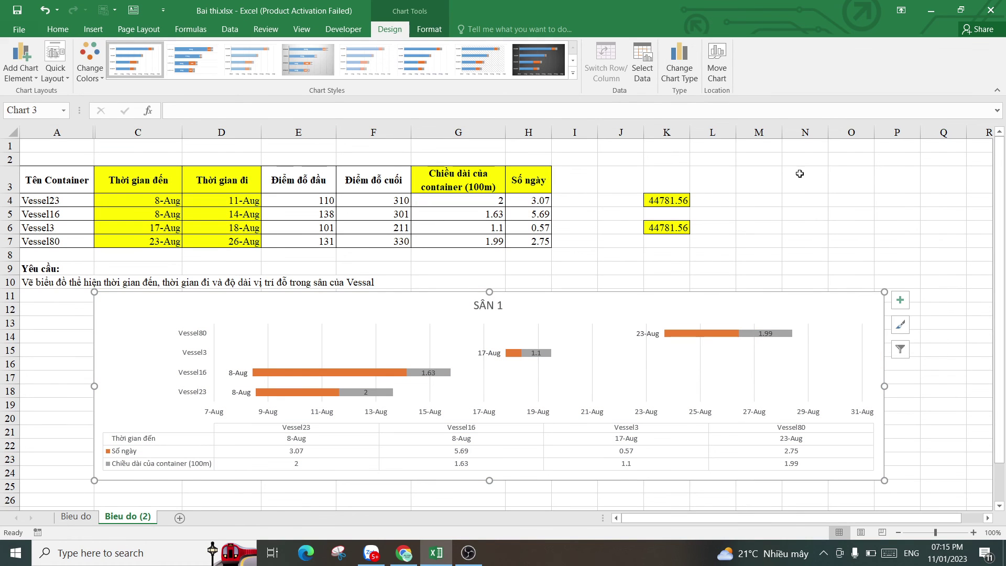
click(867, 178)
drag(831, 312, 793, 316)
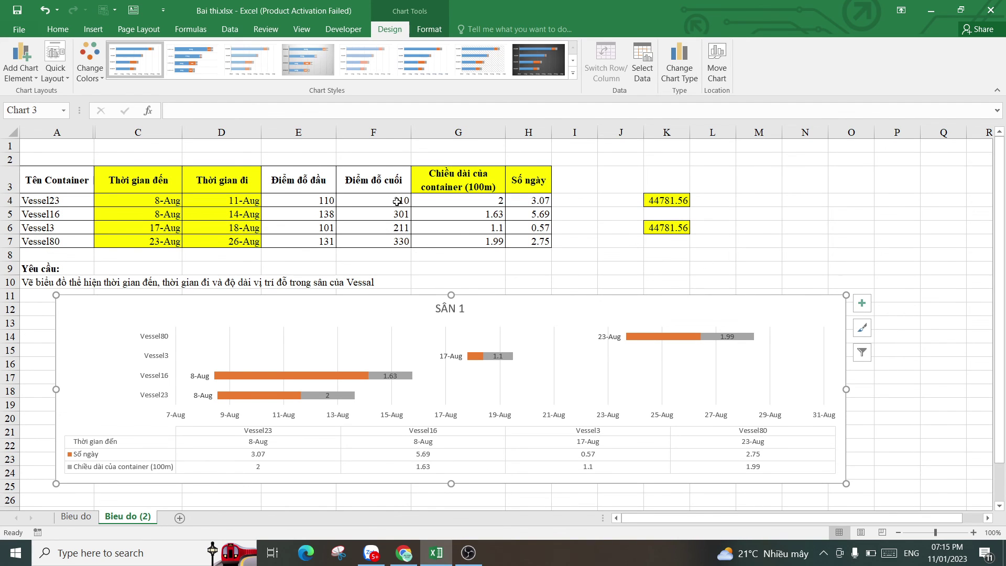
Step: Check the final positions and container-length formulas for Vessel23, Vessel16 and Vessel80
click(371, 207)
key(Left)
key(Down)
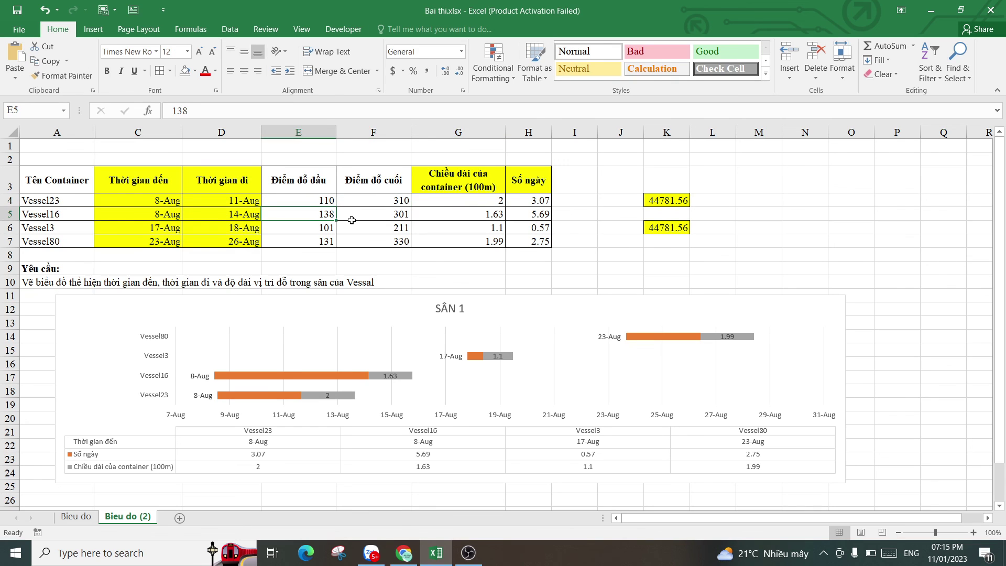
key(Right)
click(364, 236)
click(471, 201)
click(468, 214)
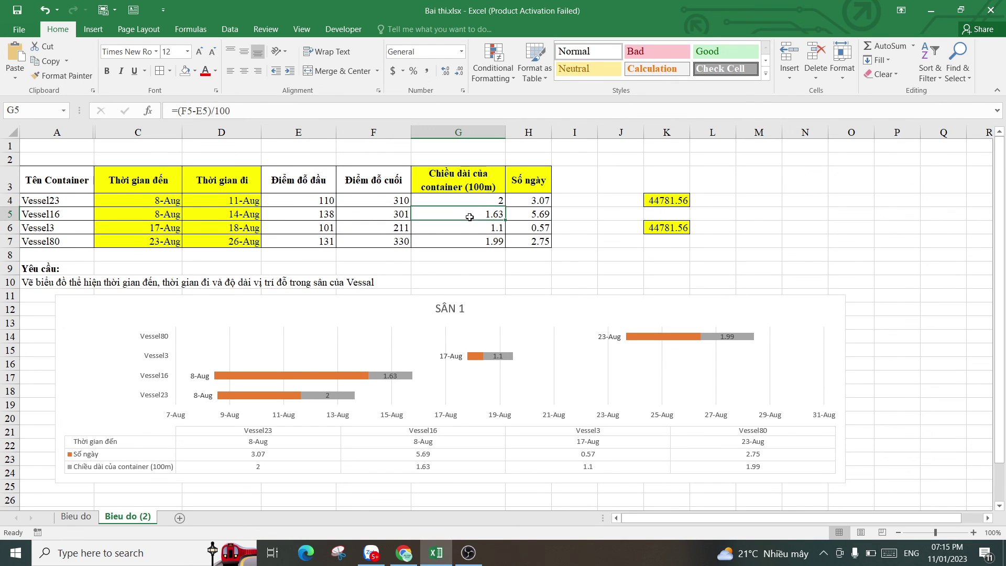
click(470, 237)
Step: Recheck positions (Vessel16 start 138, Vessel3 end 211, Vessel23 end 310), ending on F6
click(384, 225)
click(367, 214)
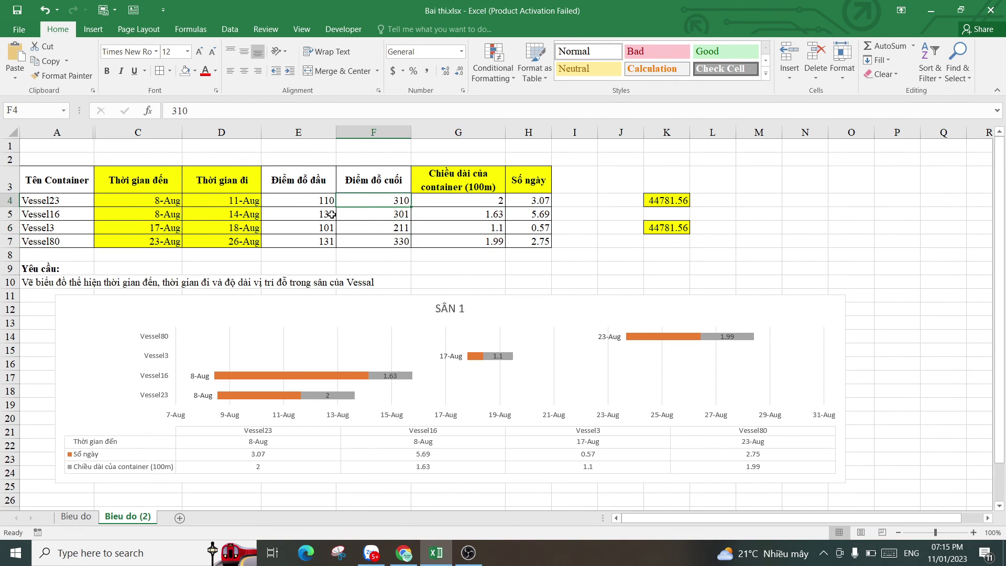
click(330, 214)
click(365, 224)
click(376, 203)
click(377, 224)
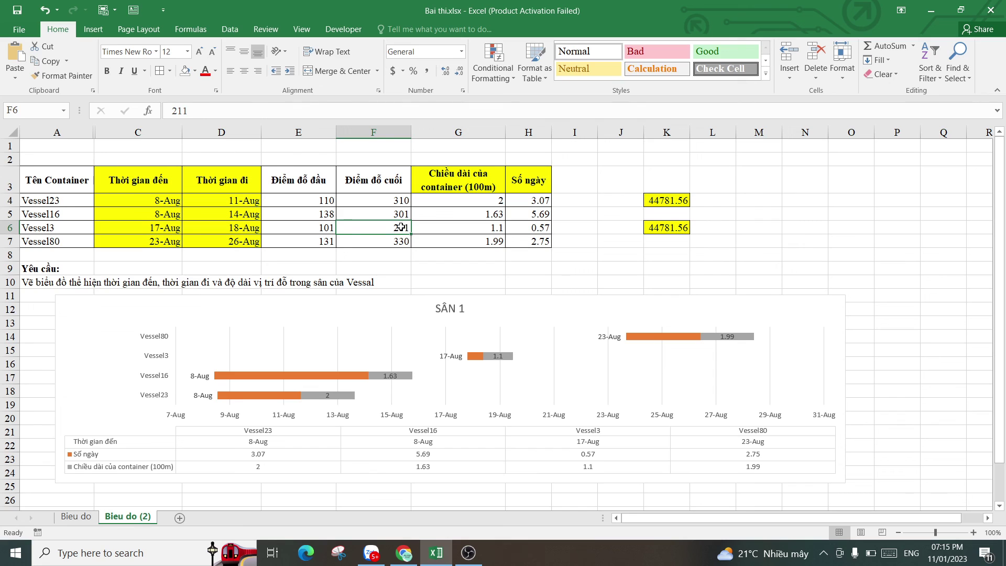
Step: Change Vessel3's final position in F6 from 211 to 250
double_click(403, 228)
drag(410, 228, 400, 228)
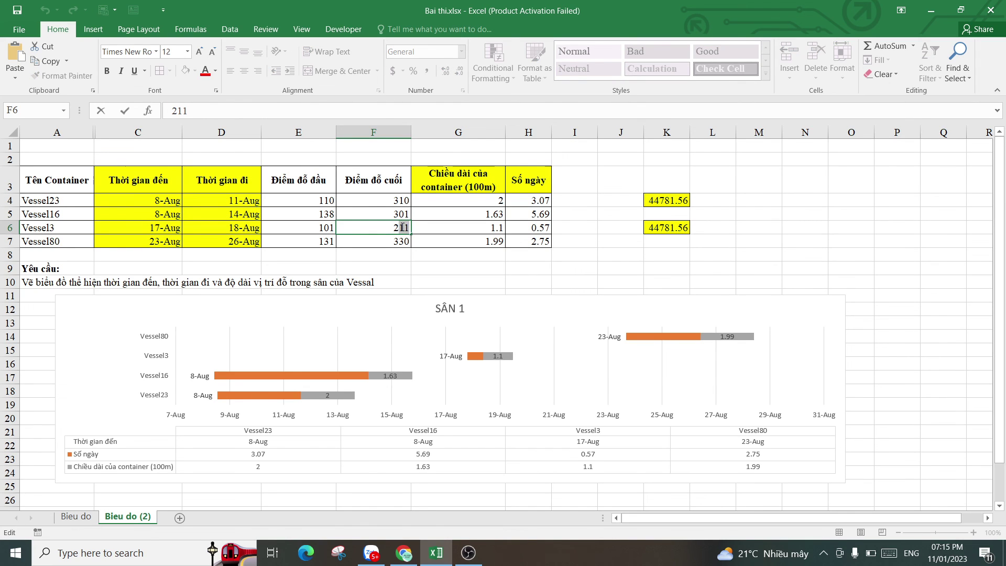
text(50)
key(Return)
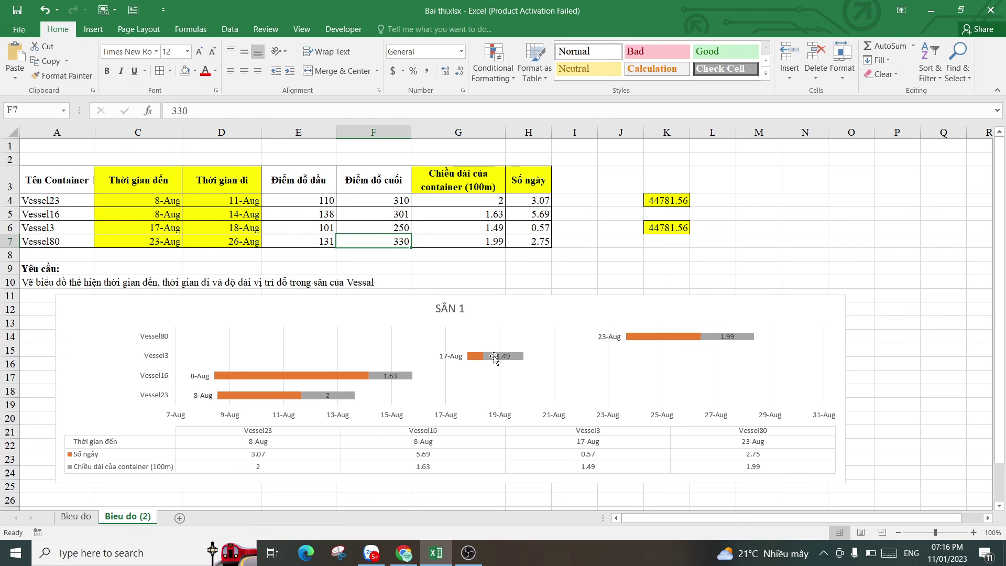
mouse_move(504, 357)
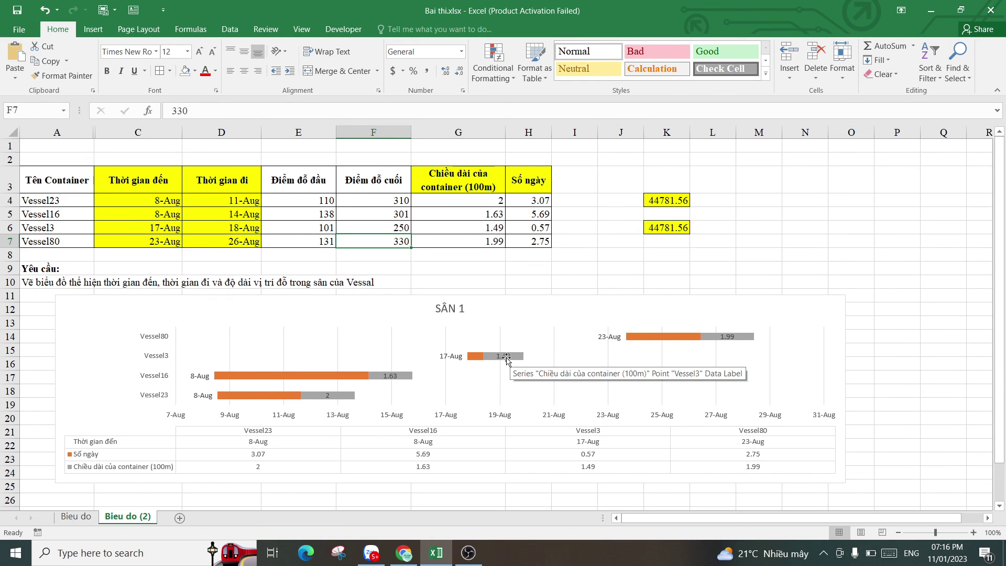
Step: Review each vessel's arrival and departure dates and times
click(155, 201)
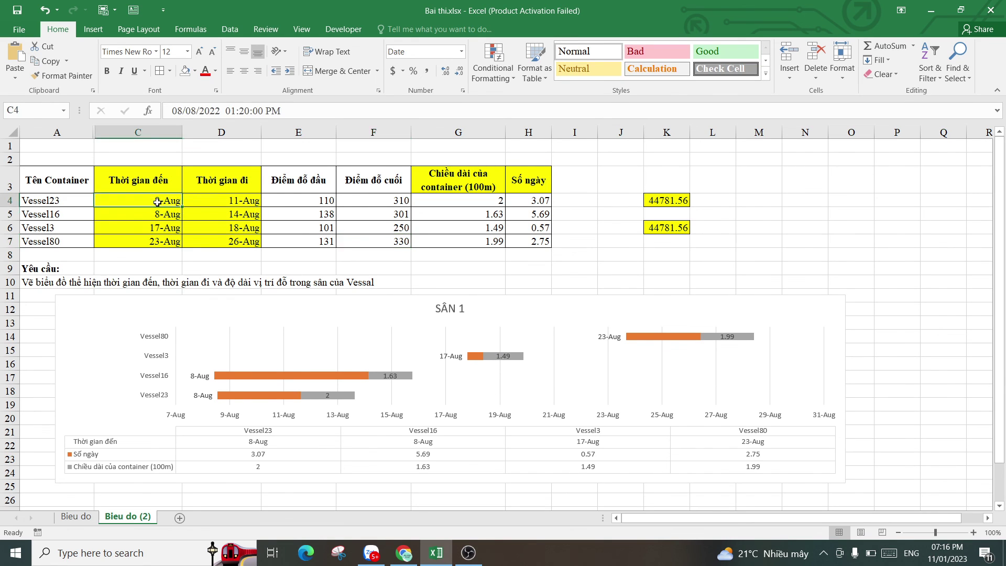
click(158, 215)
click(157, 228)
click(157, 238)
click(157, 212)
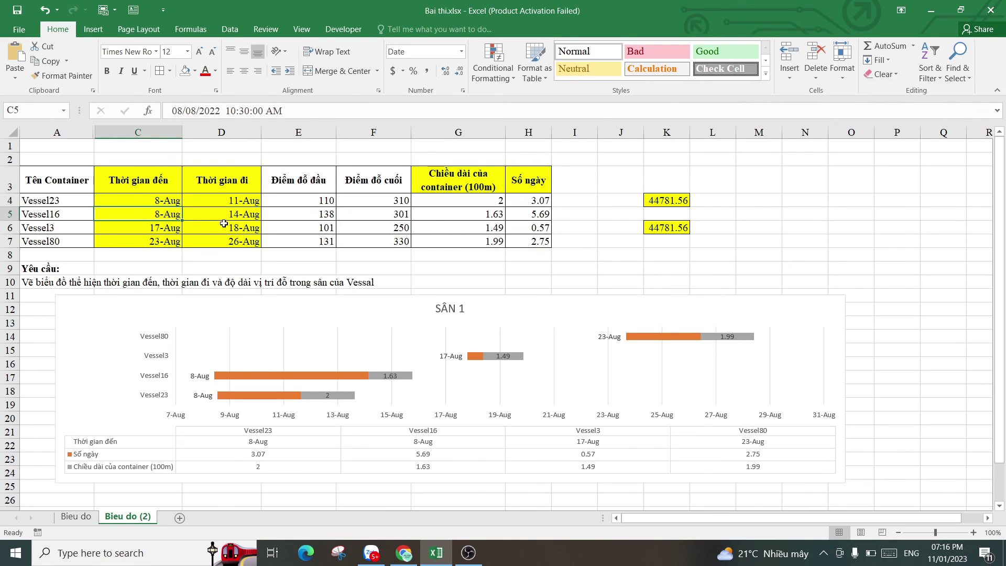
click(241, 205)
click(237, 214)
click(237, 241)
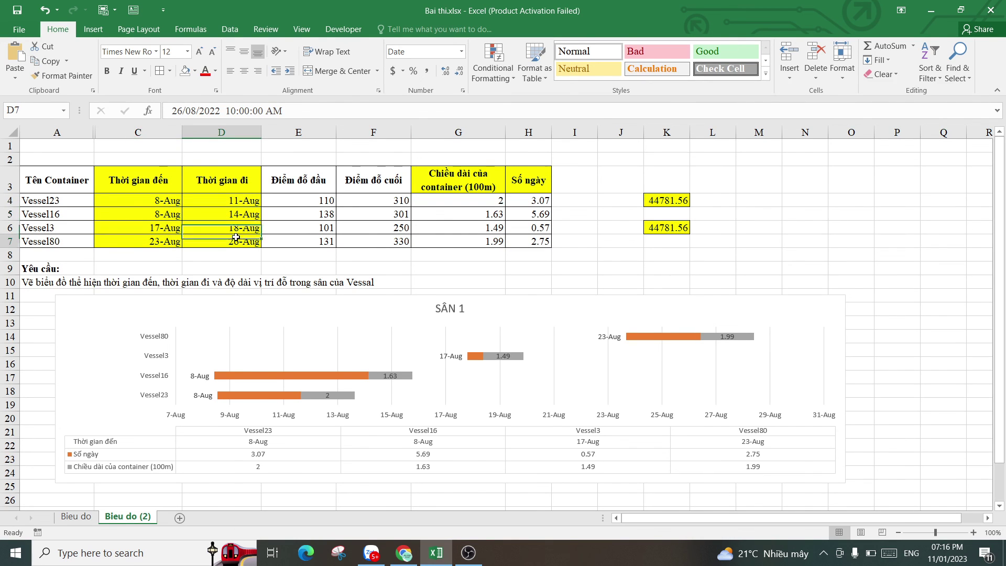
click(236, 210)
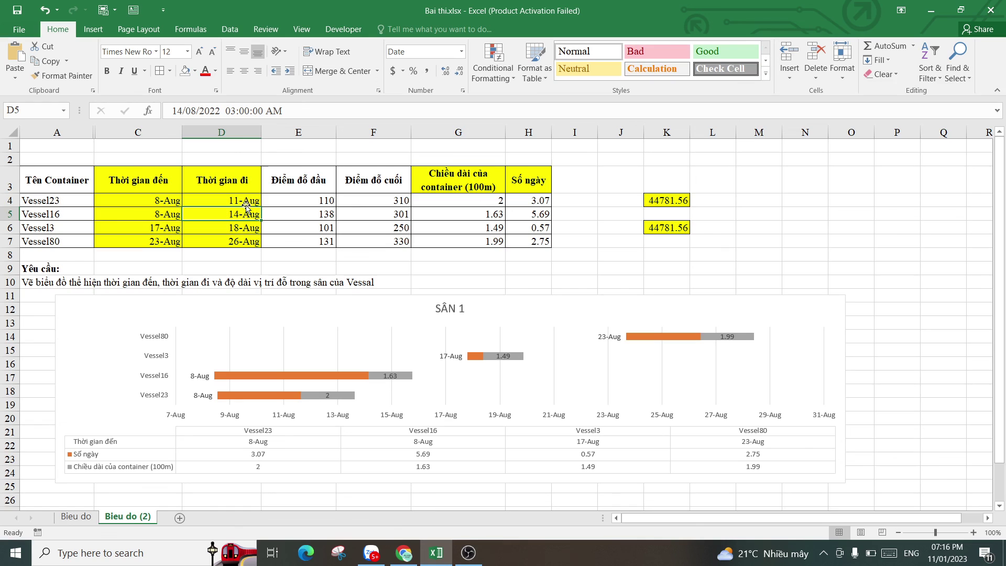
click(243, 203)
click(242, 214)
Step: Inspect the Số ngày formulas, including Vessel3's =D6-C6
click(527, 202)
click(527, 214)
click(527, 226)
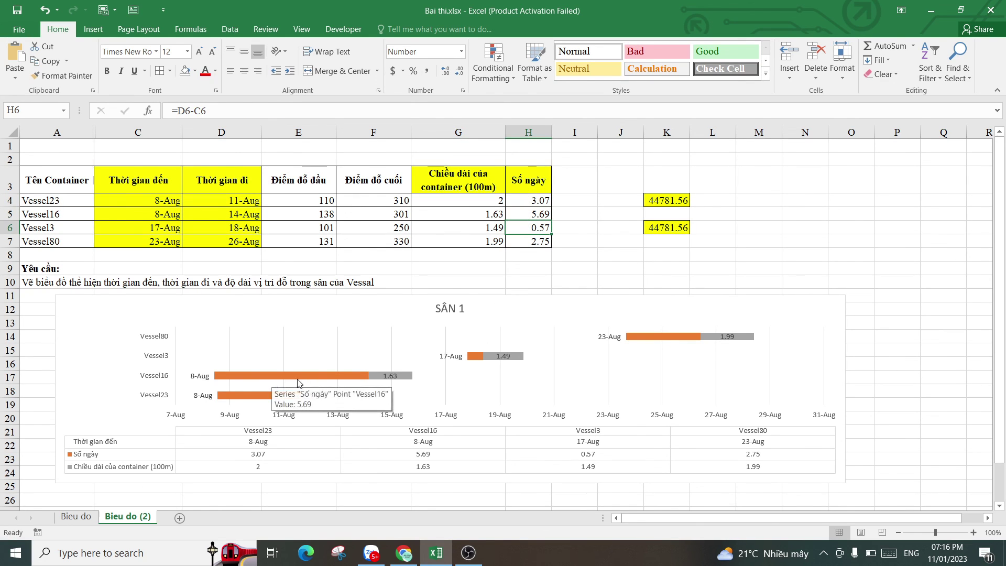
click(797, 239)
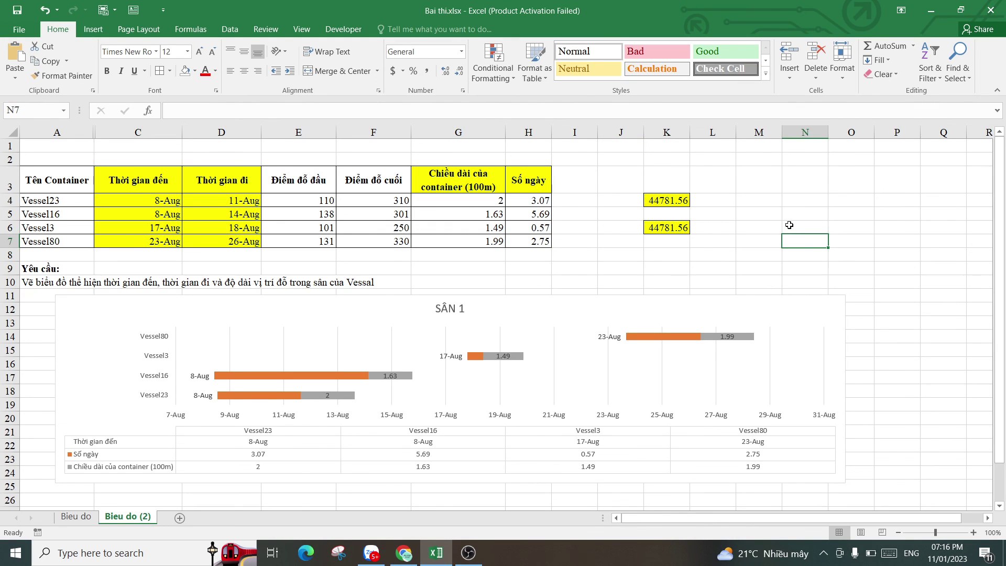
click(668, 267)
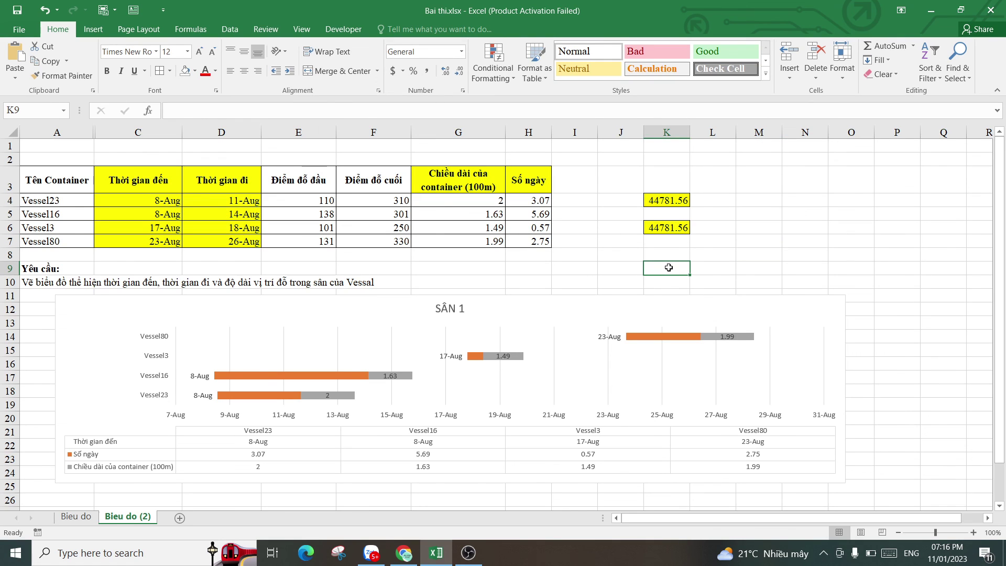